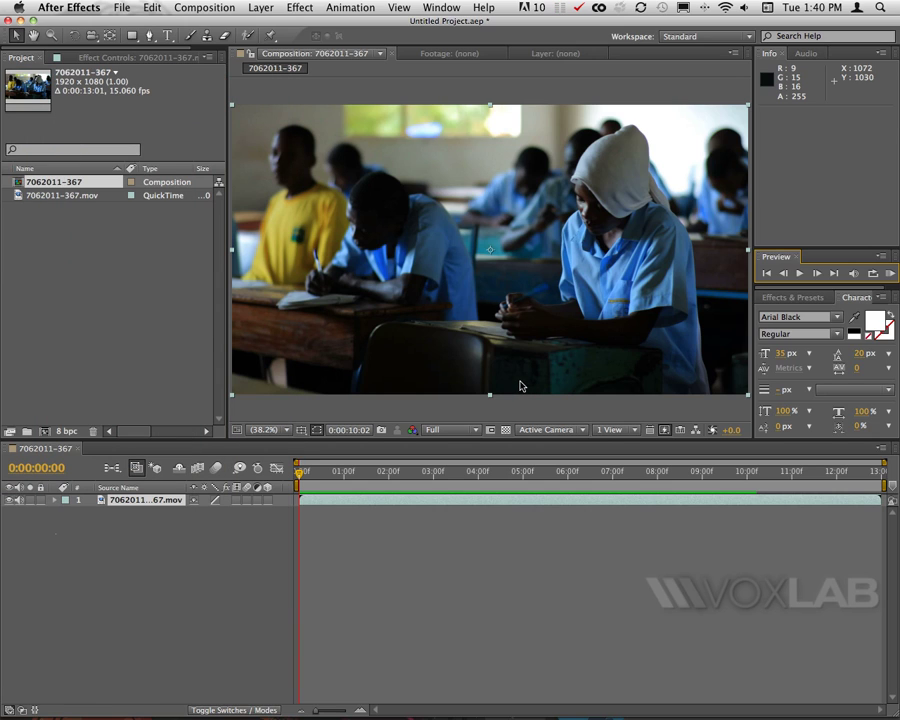
# Preview the clip, pick the RotoBezier pen and park the playhead at 0:00:02:09
pyautogui.click(891, 274)
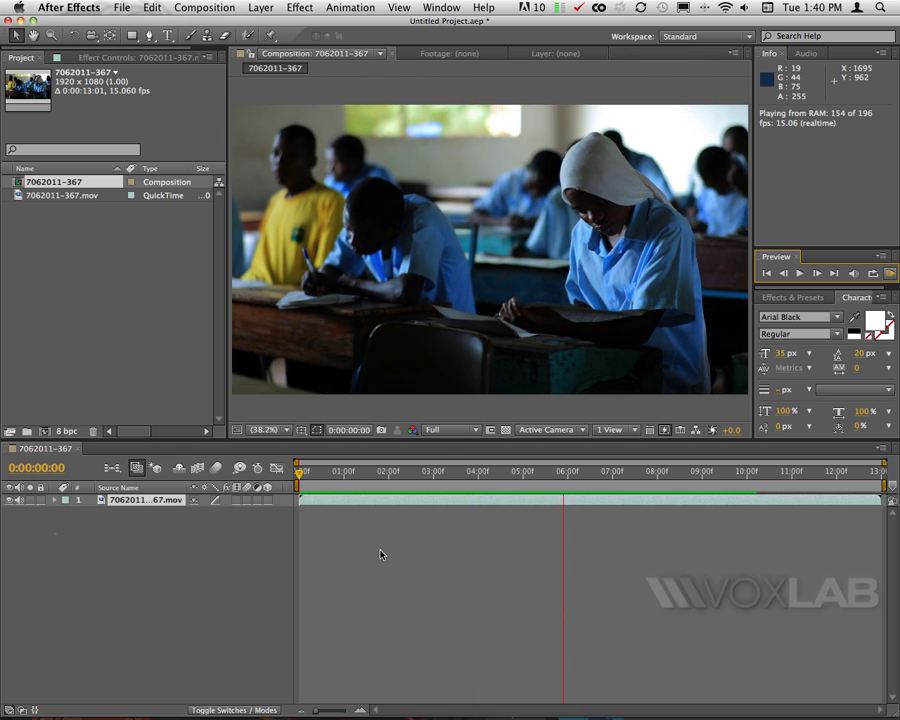
pyautogui.press('space')
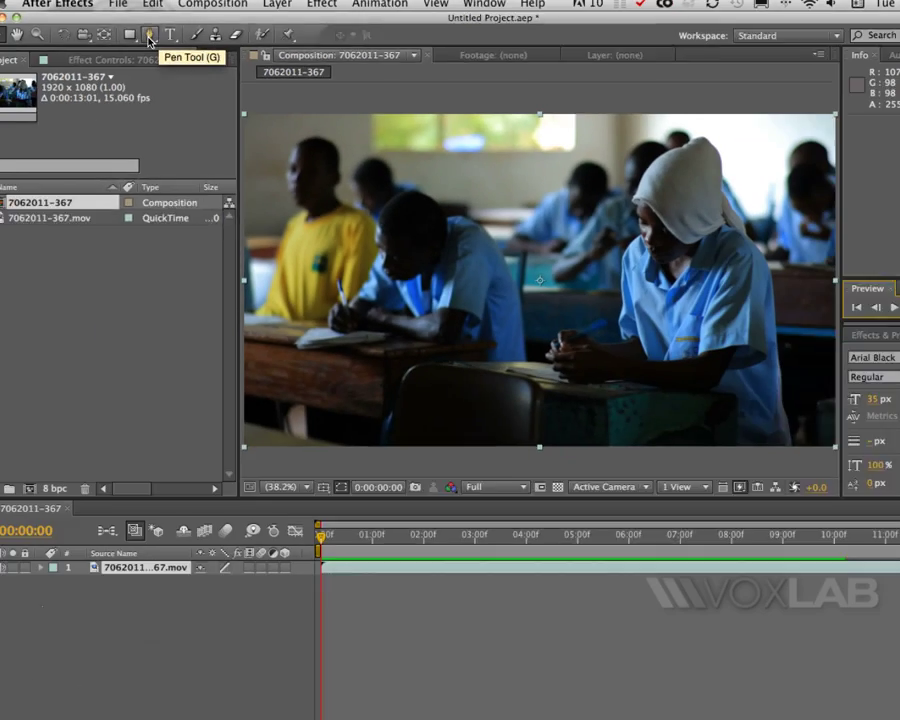
pyautogui.click(150, 28)
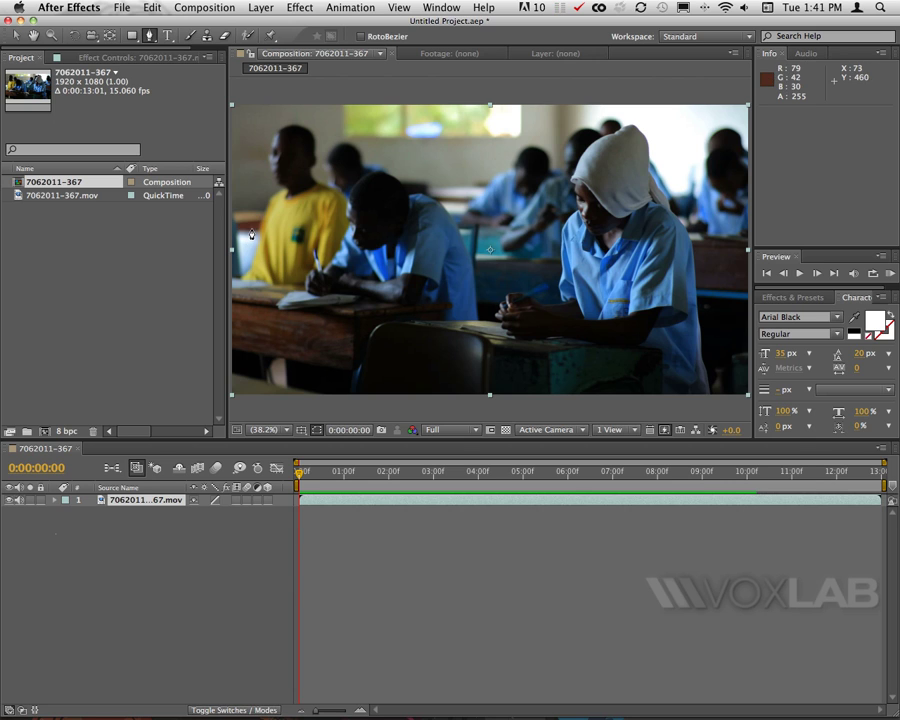
pyautogui.moveTo(336, 486); pyautogui.dragTo(373, 479)
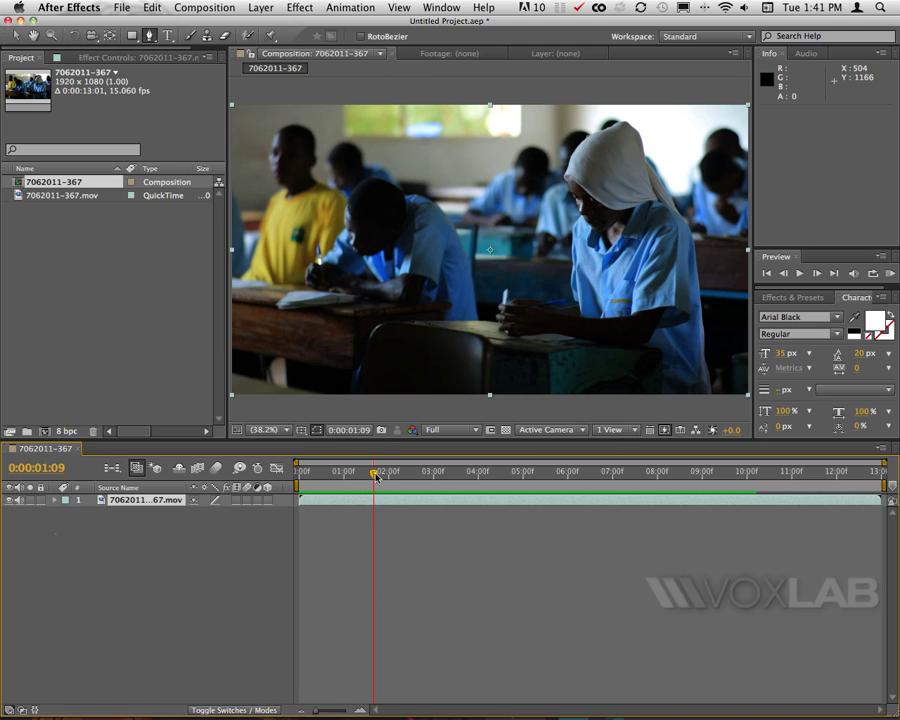
pyautogui.moveTo(376, 478); pyautogui.dragTo(418, 474)
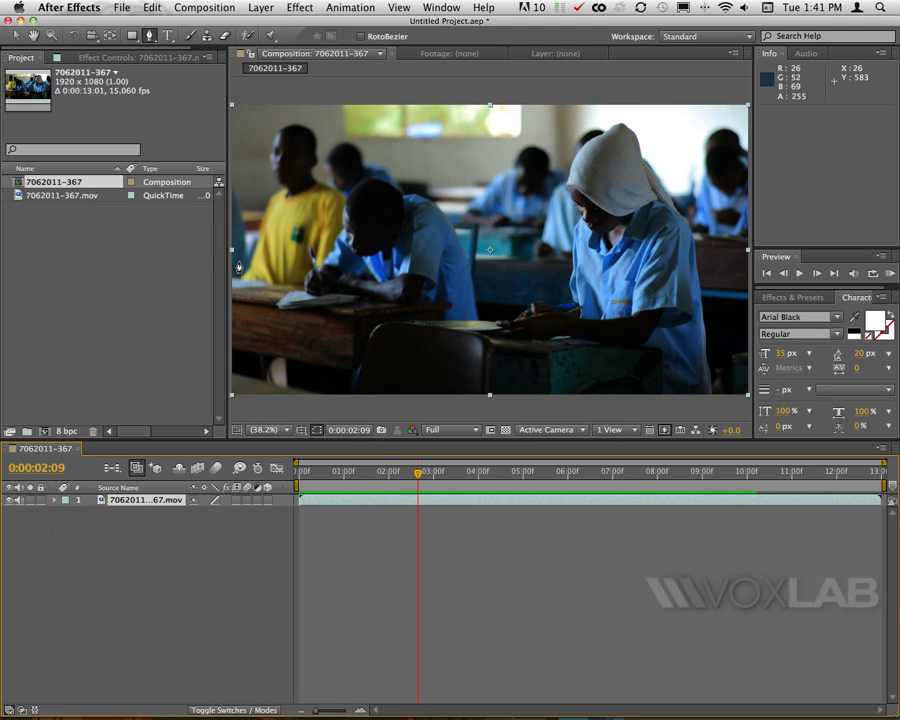
# Trace a closed curved mask from the left edge around the boy in blue and along the desk bottom
pyautogui.moveTo(239, 272); pyautogui.dragTo(390, 173)
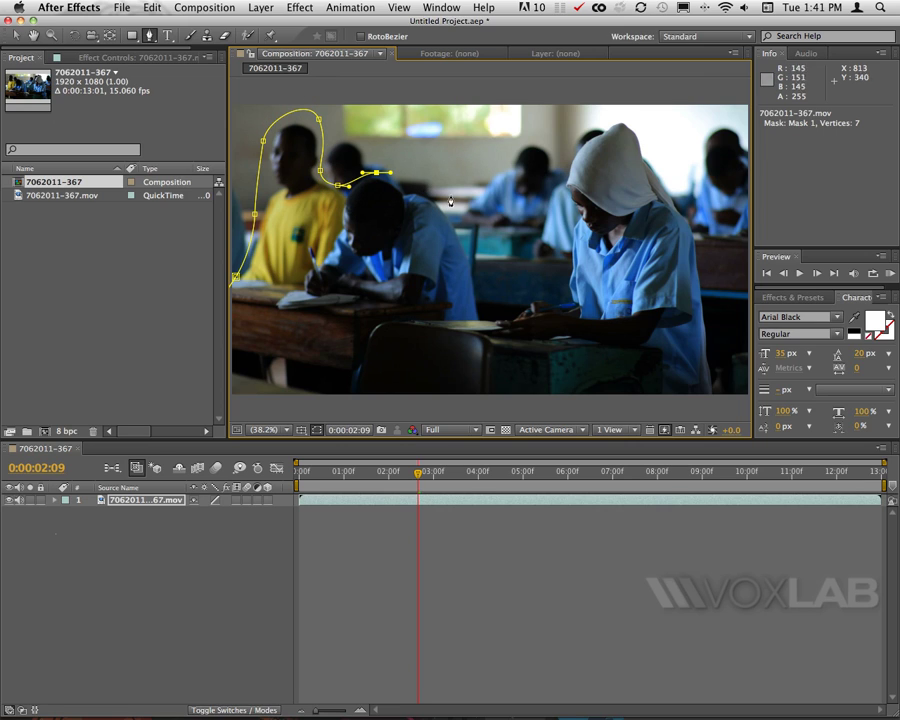
pyautogui.moveTo(470, 203); pyautogui.dragTo(500, 253)
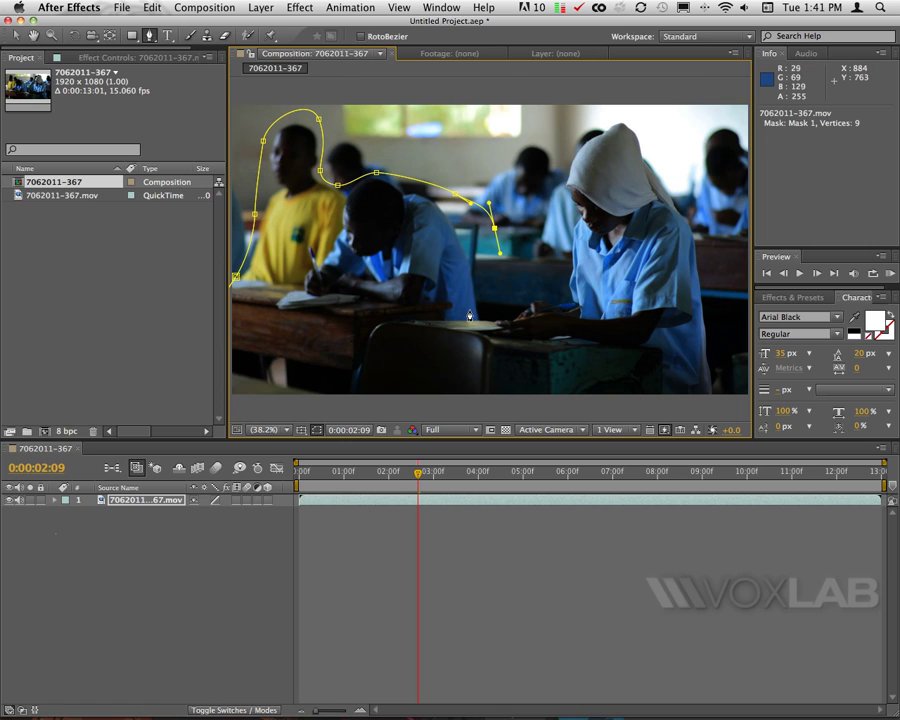
pyautogui.moveTo(470, 315); pyautogui.dragTo(481, 336)
pyautogui.moveTo(418, 352); pyautogui.dragTo(392, 355)
pyautogui.moveTo(316, 336); pyautogui.dragTo(262, 334)
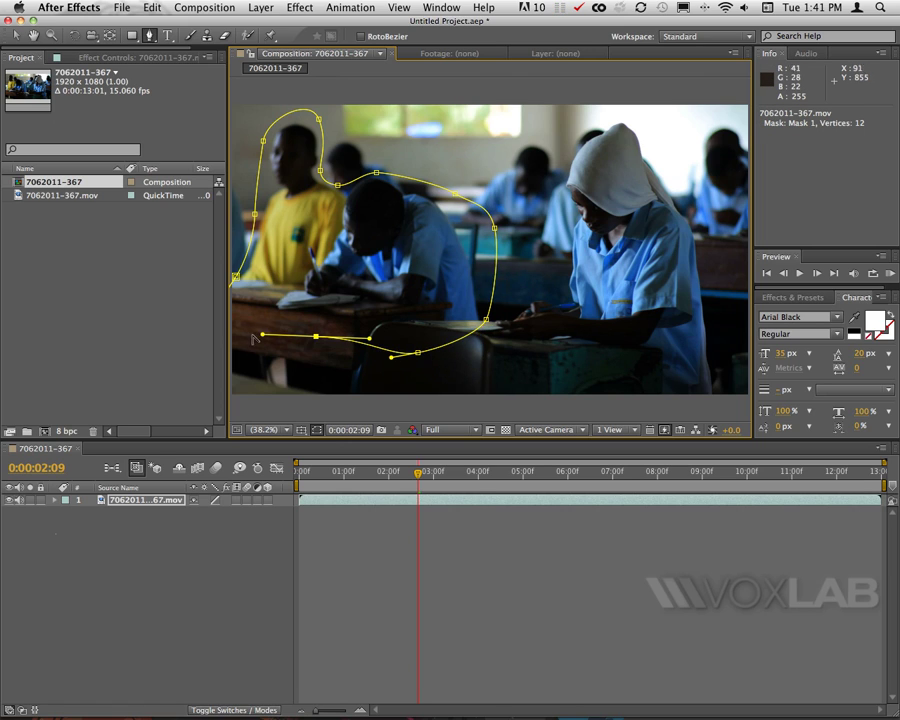
pyautogui.click(236, 311)
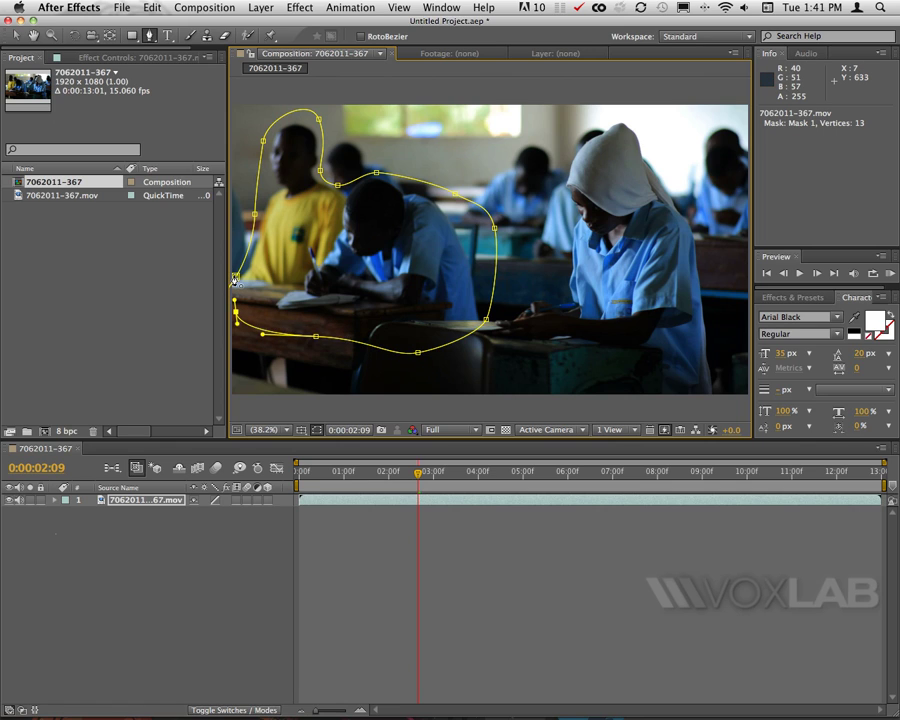
# Close the path, select the 7062011-367.mov layer and expand all Mask 1 properties with M
pyautogui.click(235, 276)
pyautogui.click(110, 192)
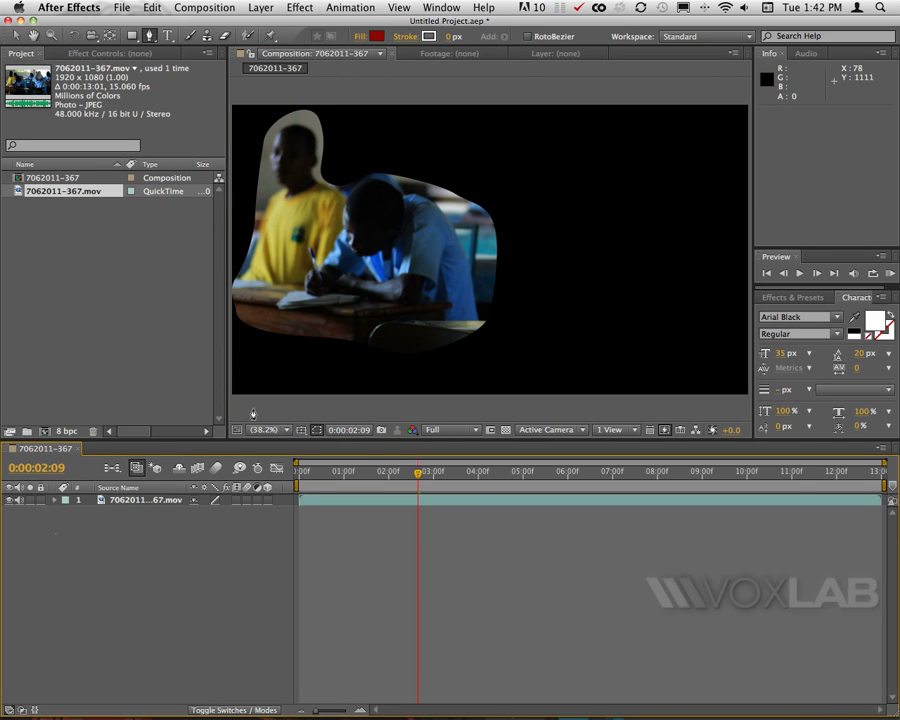
pyautogui.click(160, 502)
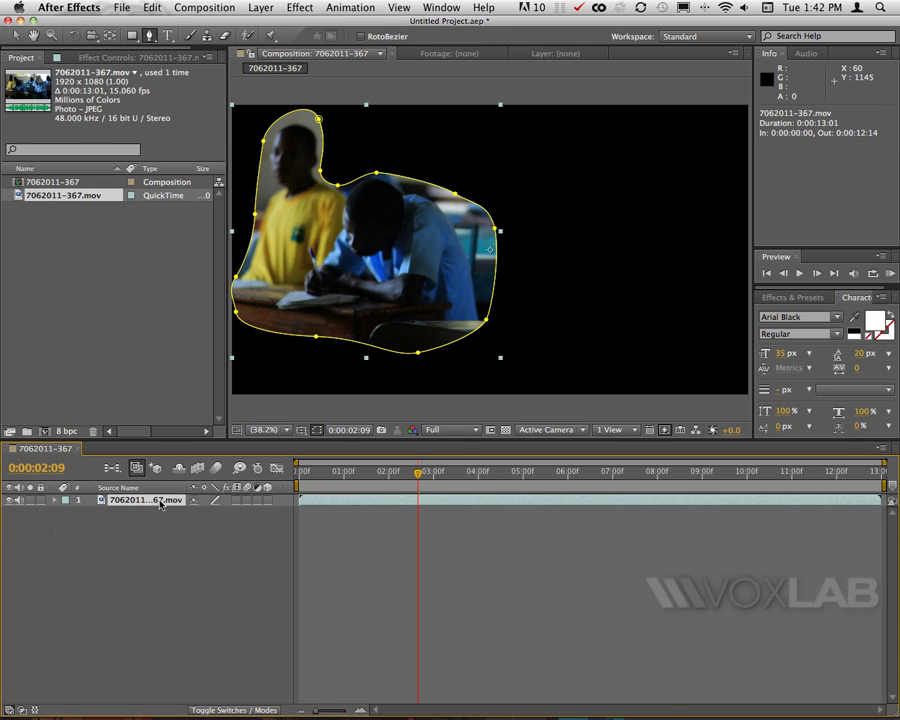
pyautogui.press('m')
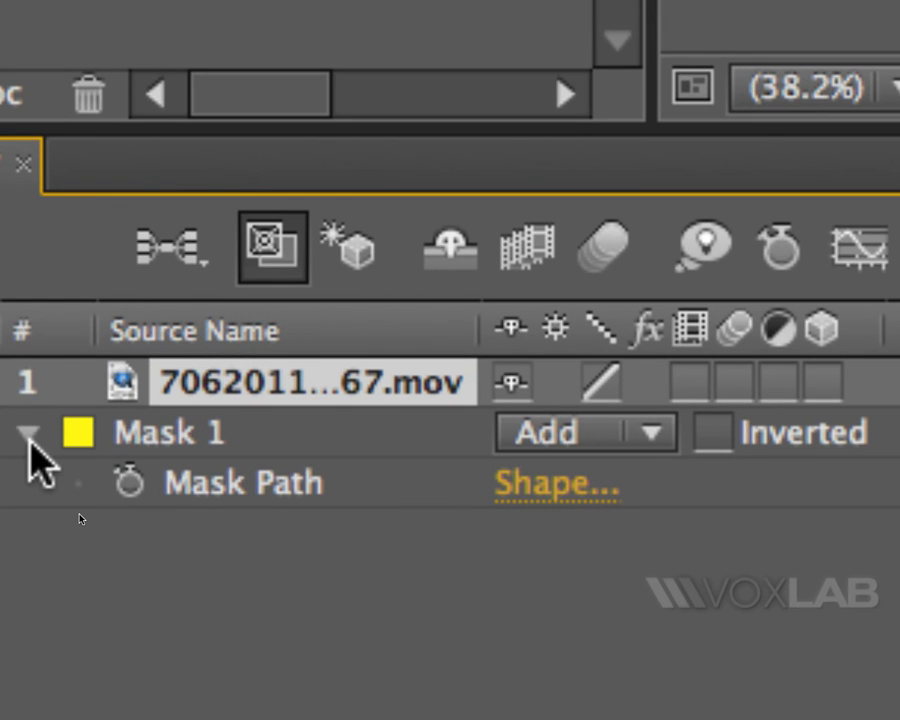
pyautogui.click(28, 442)
pyautogui.click(28, 442)
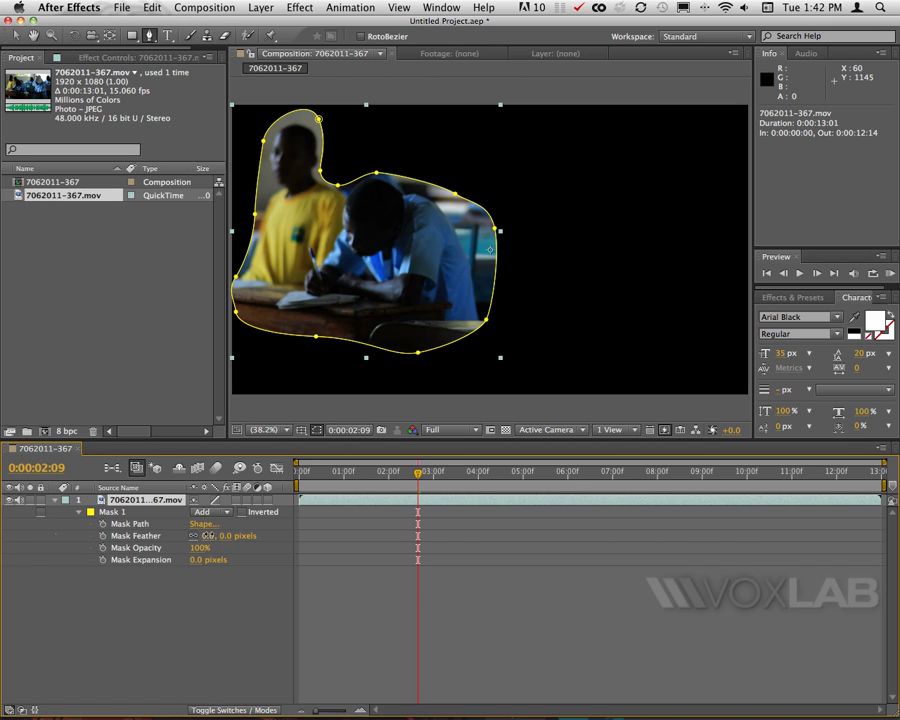
# Set Mask Feather to 32 pixels, toggling the mask outline to check the softened edge
pyautogui.moveTo(207, 535); pyautogui.dragTo(219, 536)
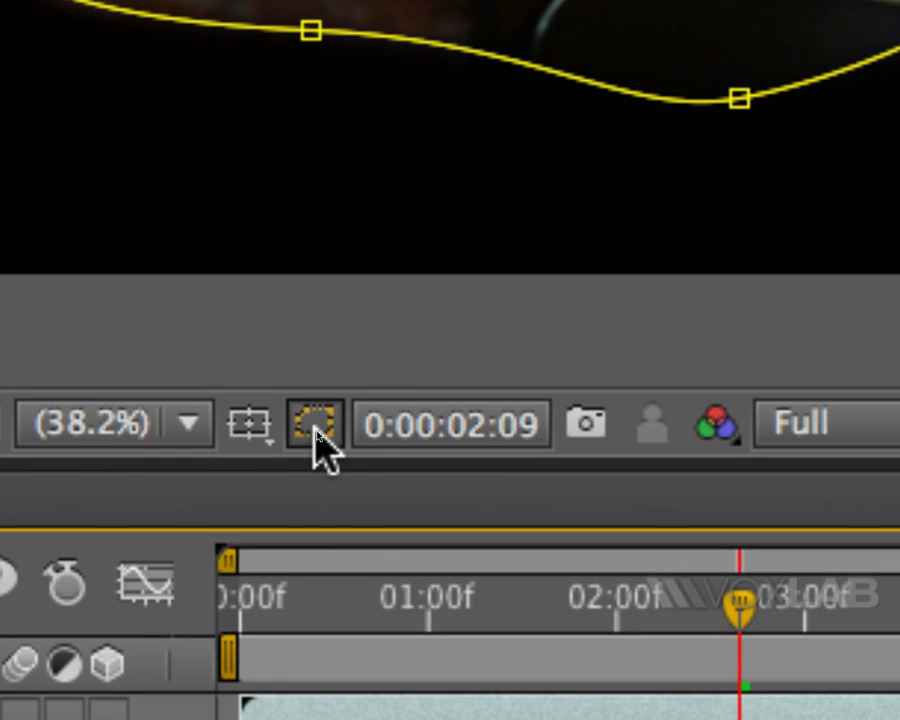
pyautogui.click(315, 425)
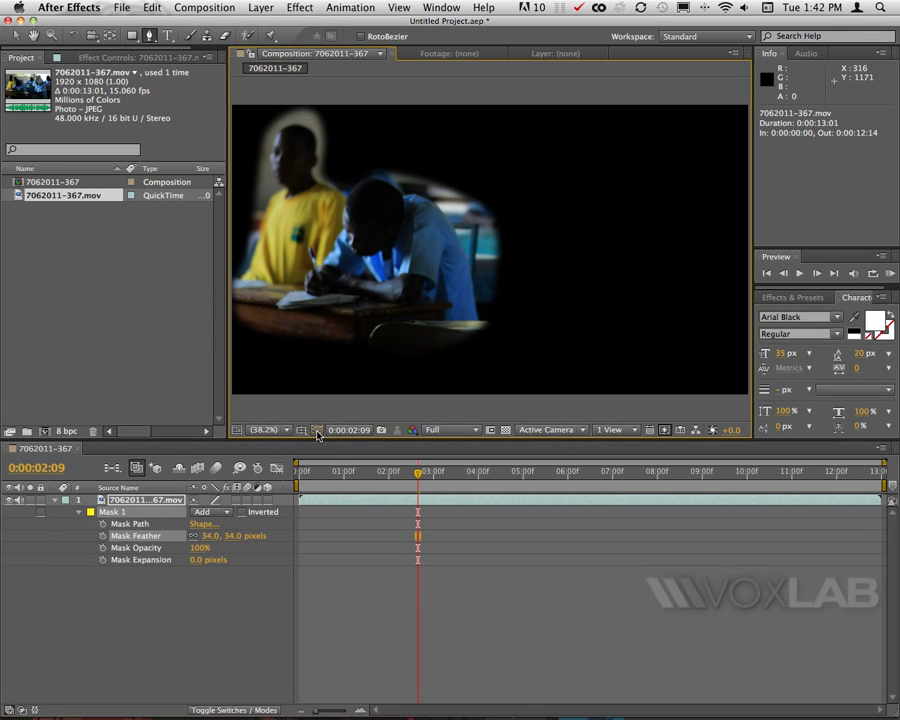
pyautogui.click(315, 425)
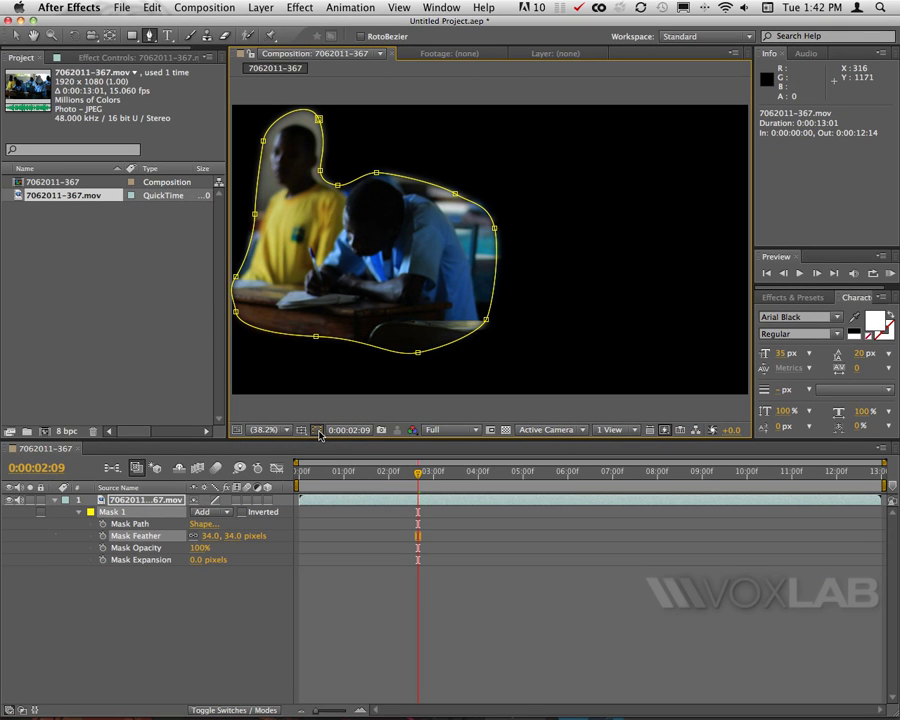
pyautogui.click(315, 425)
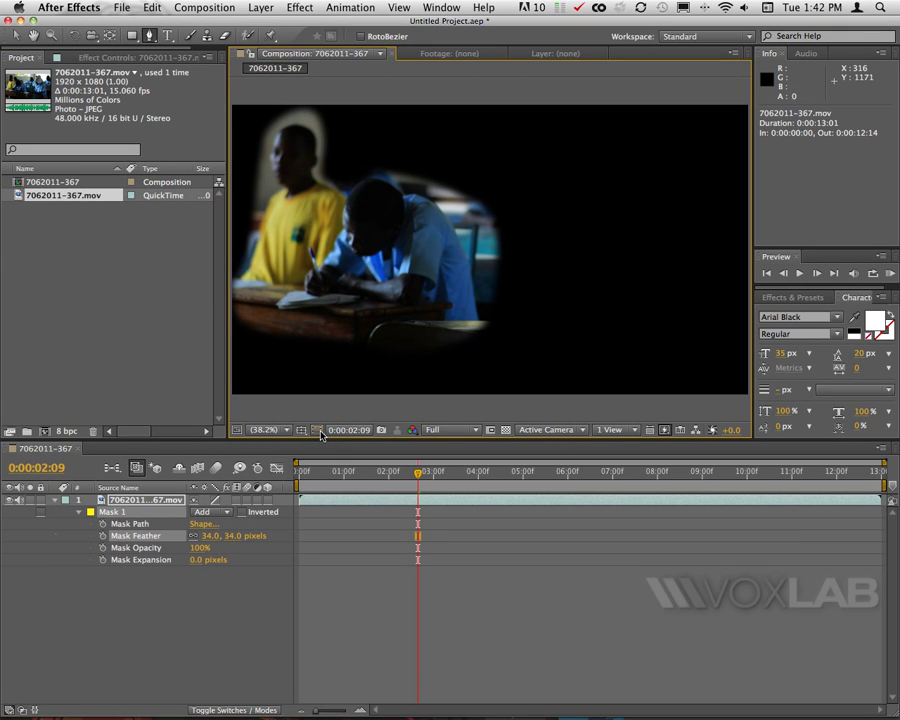
pyautogui.moveTo(208, 543); pyautogui.dragTo(204, 536)
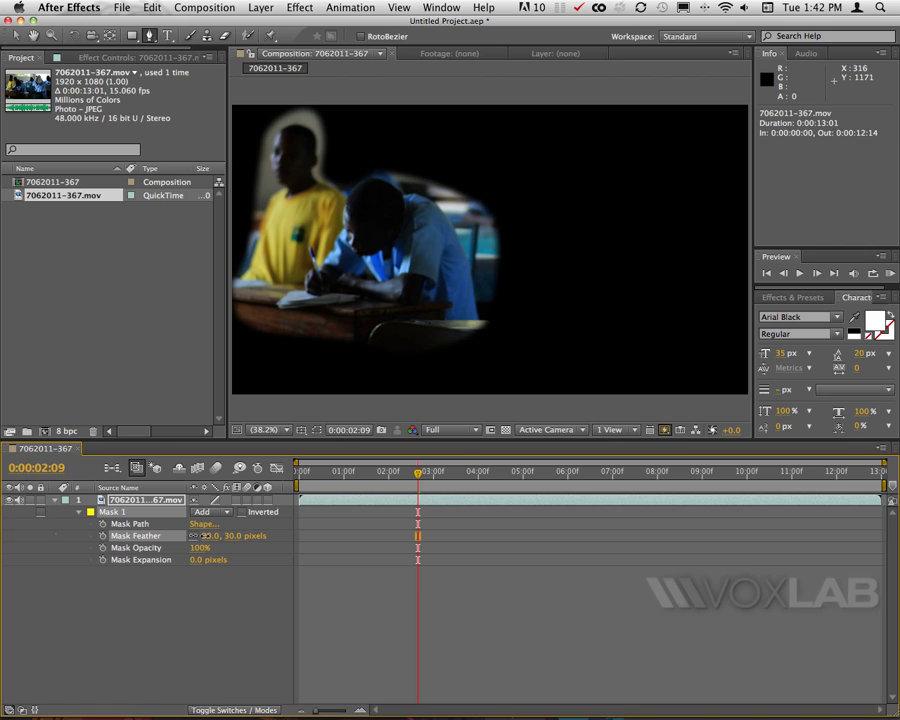
pyautogui.click(318, 432)
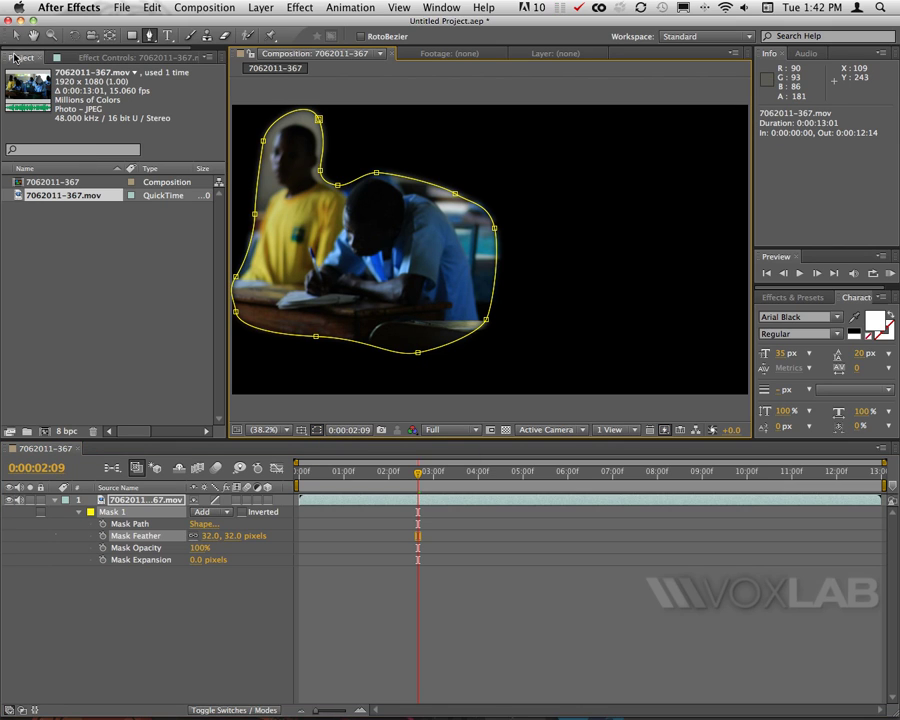
# Raise the mask's top points around the student behind, then place a second 7062011-367.mov copy below layer 1
pyautogui.click(16, 38)
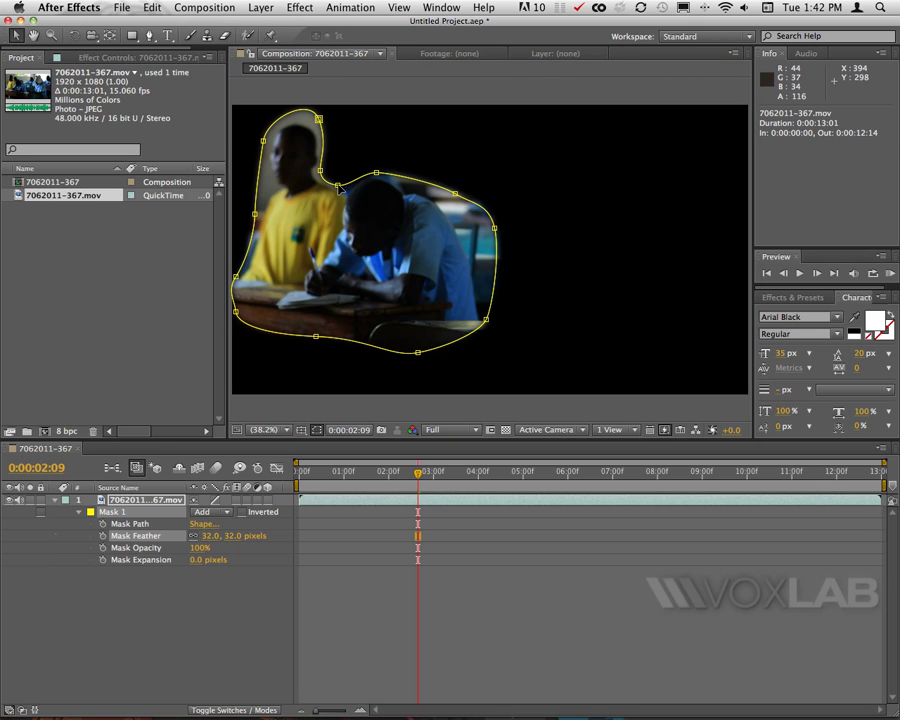
pyautogui.moveTo(339, 188); pyautogui.dragTo(395, 161)
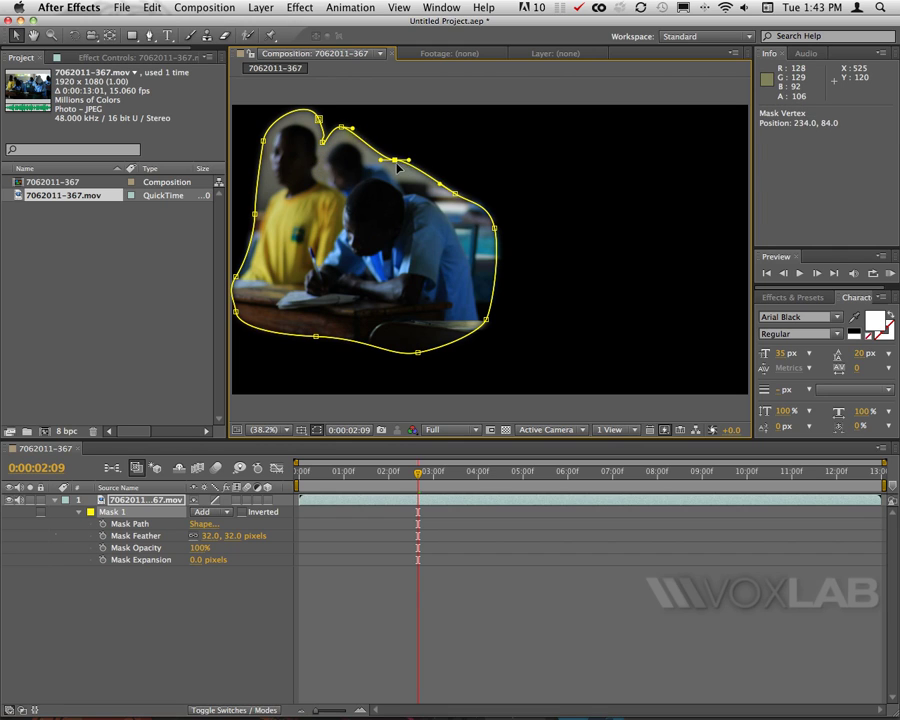
pyautogui.click(353, 128)
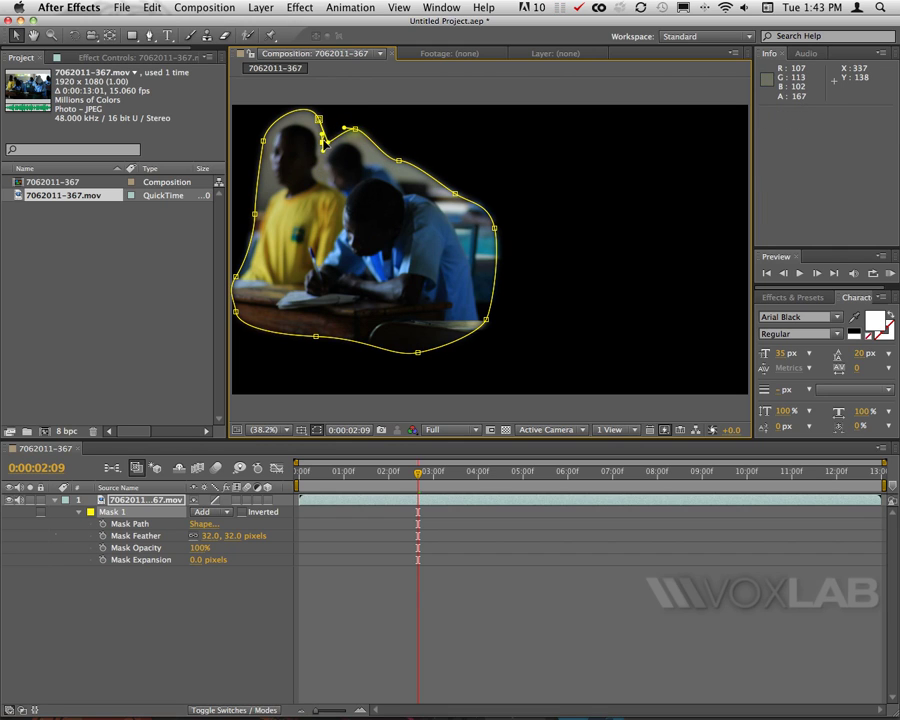
pyautogui.moveTo(322, 149); pyautogui.dragTo(327, 141)
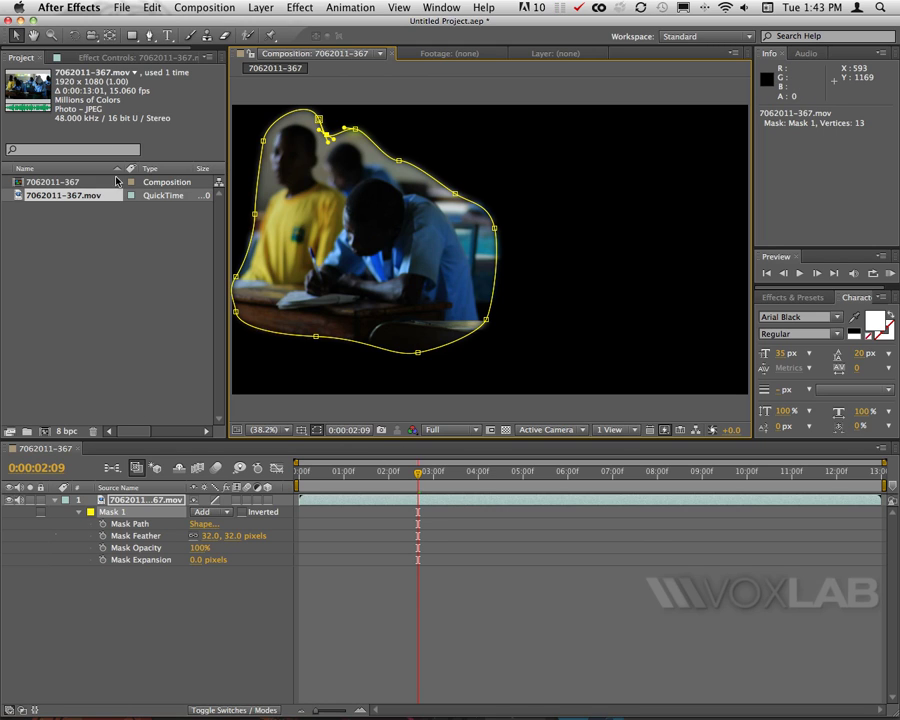
pyautogui.moveTo(42, 198); pyautogui.dragTo(166, 667)
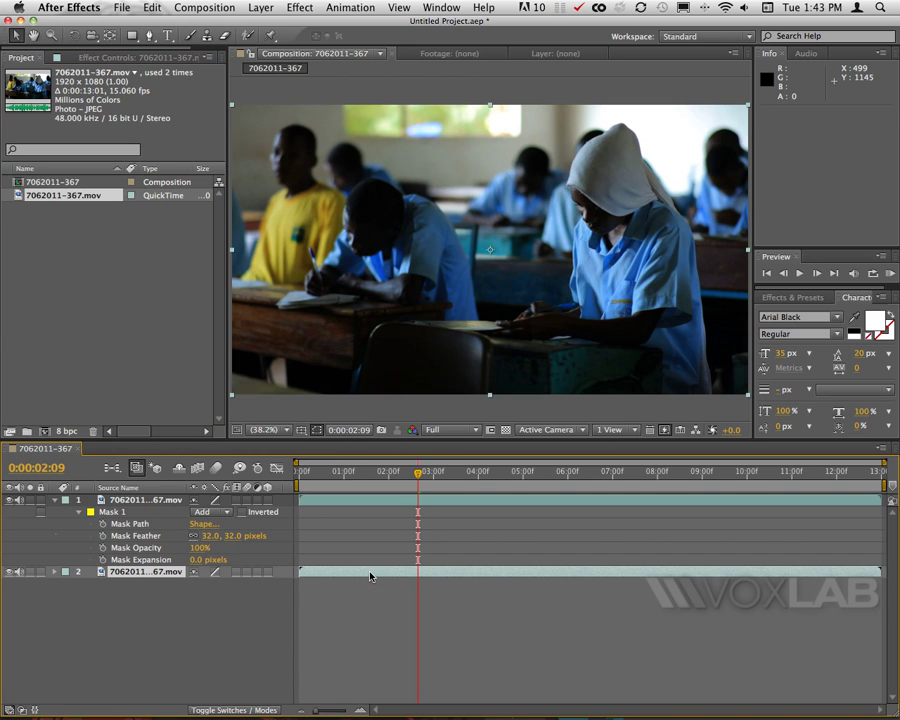
# Freeze the lower 7062011-367.mov layer at 0:00:02:09 with Layer > Time > Freeze Frame
pyautogui.click(277, 8)
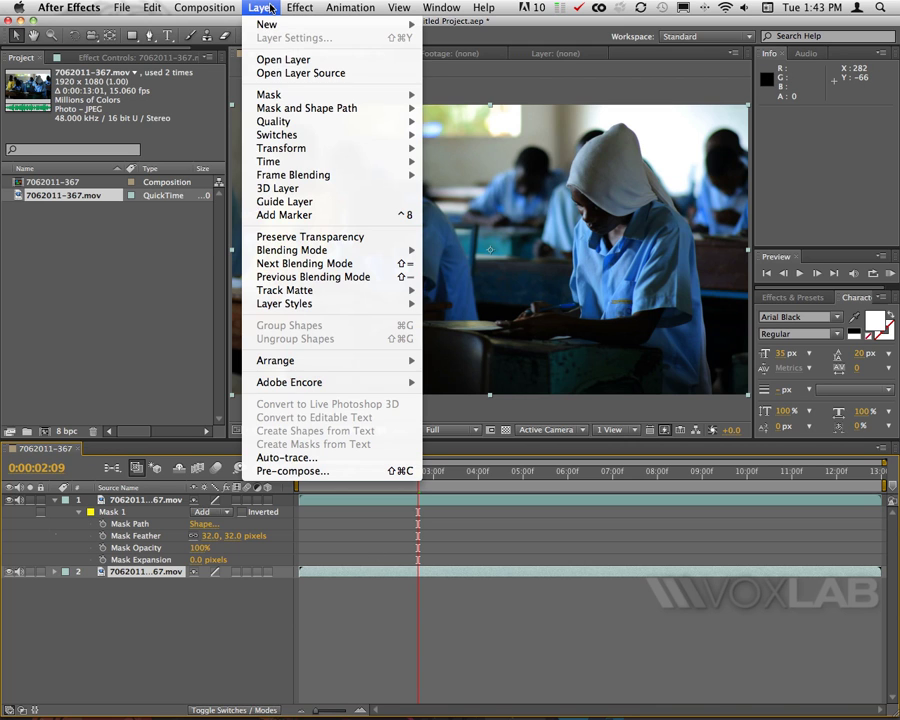
pyautogui.moveTo(375, 160)
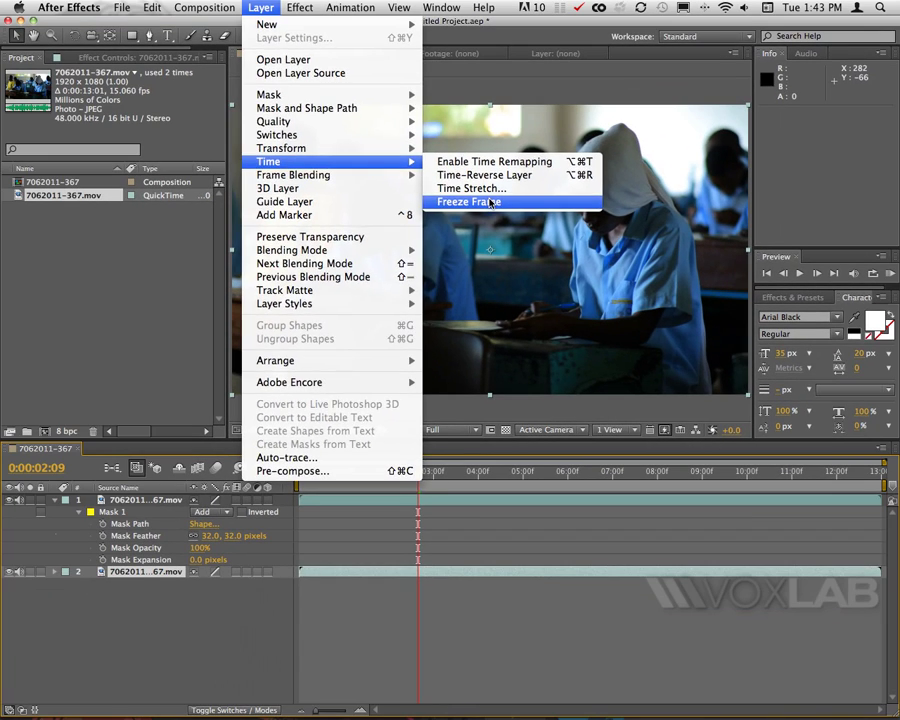
pyautogui.click(490, 210)
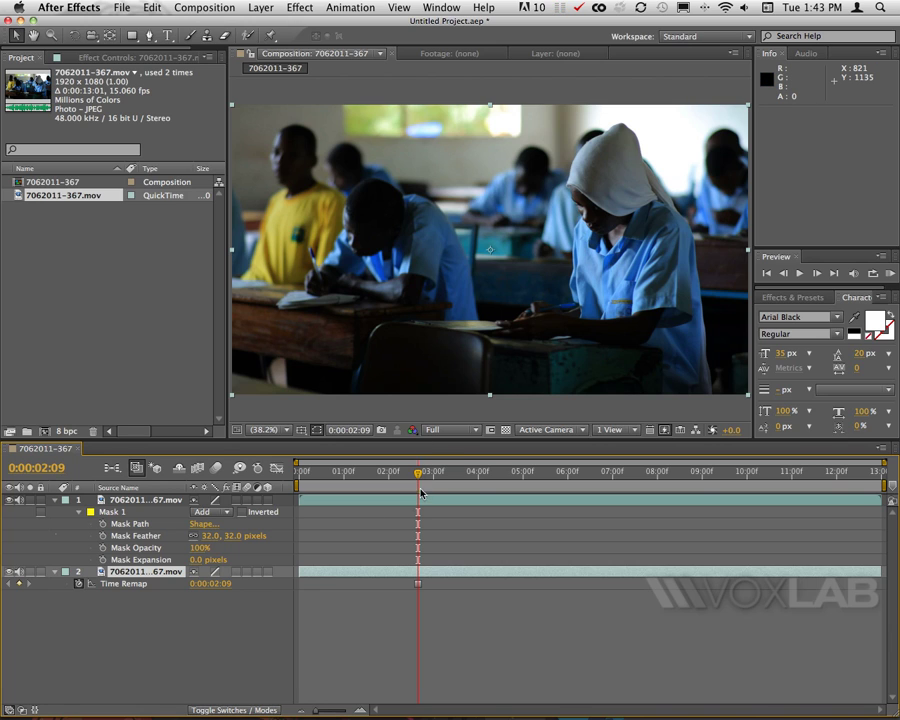
# Scrub between about one and two seconds, then select Mask 1 to show its outline
pyautogui.moveTo(420, 474); pyautogui.dragTo(355, 477)
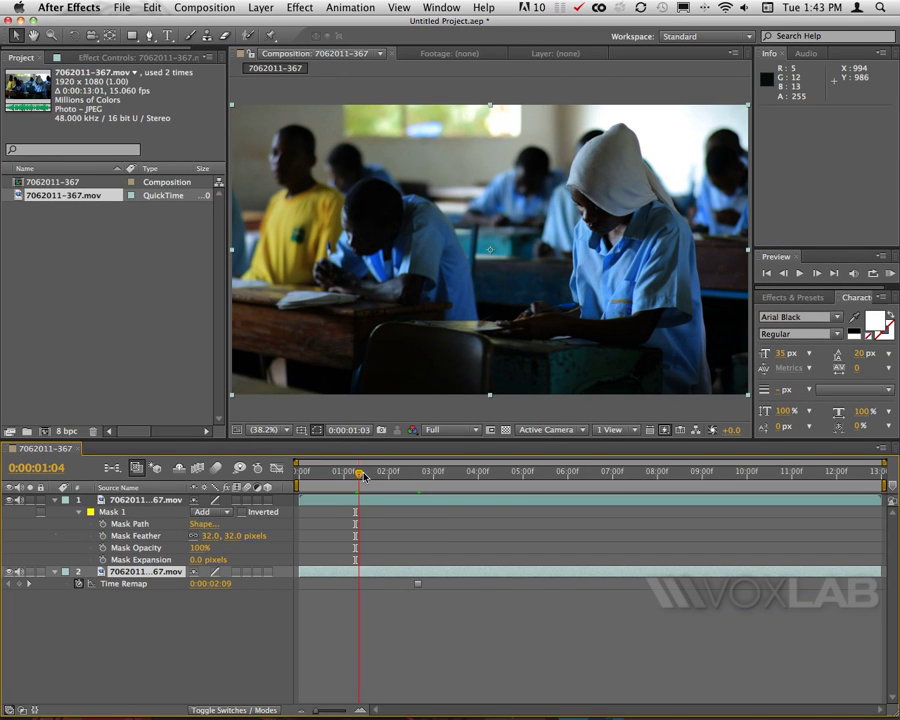
pyautogui.moveTo(367, 473); pyautogui.dragTo(388, 473)
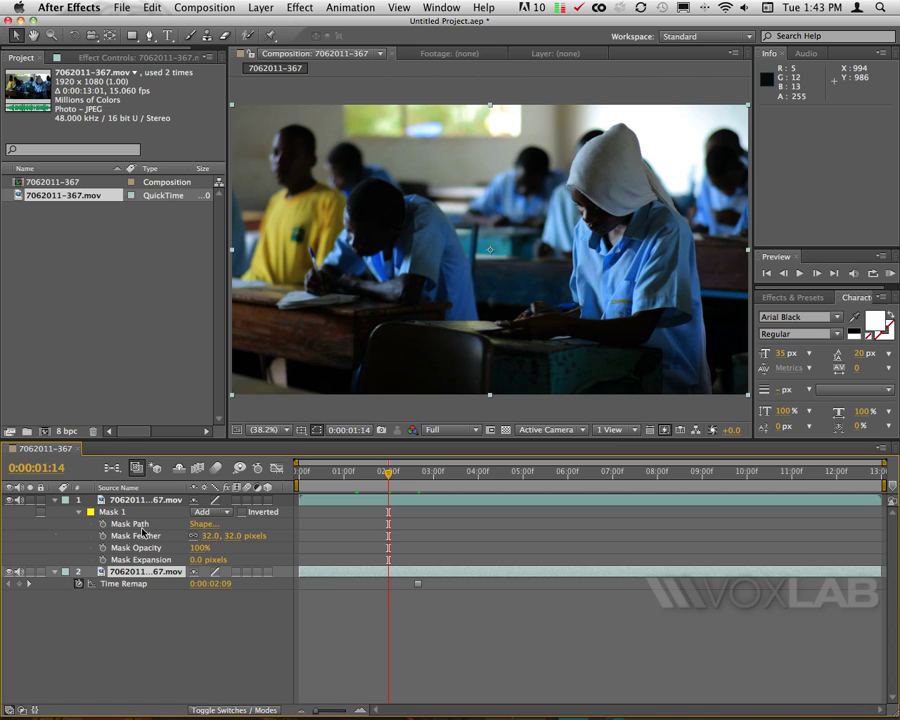
pyautogui.click(151, 514)
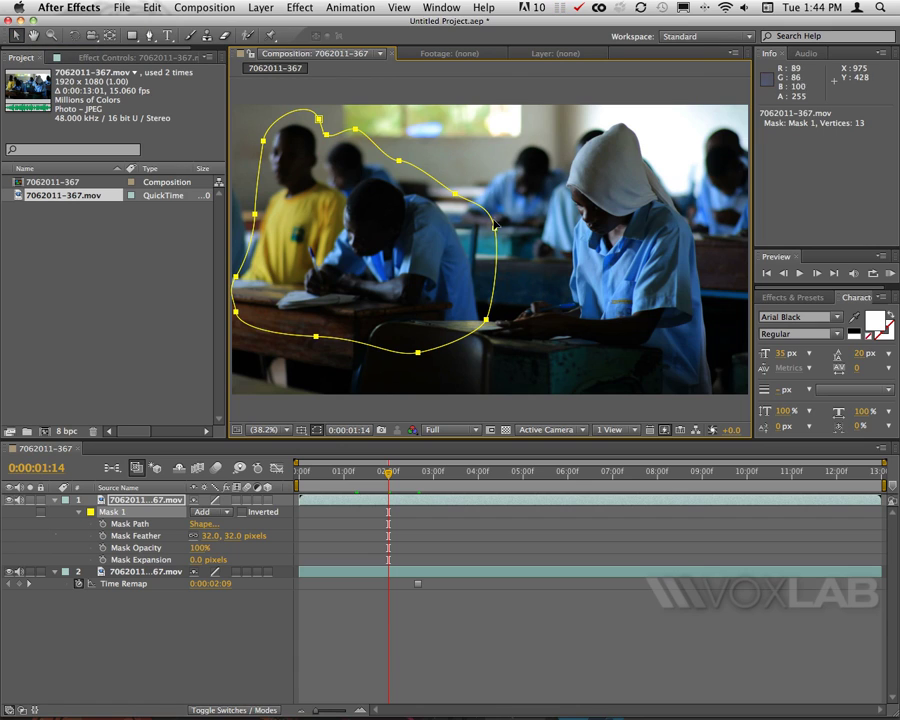
# Pull Mask 1's right and lower-right vertices leftward, then start a RAM preview
pyautogui.moveTo(494, 230); pyautogui.dragTo(446, 194)
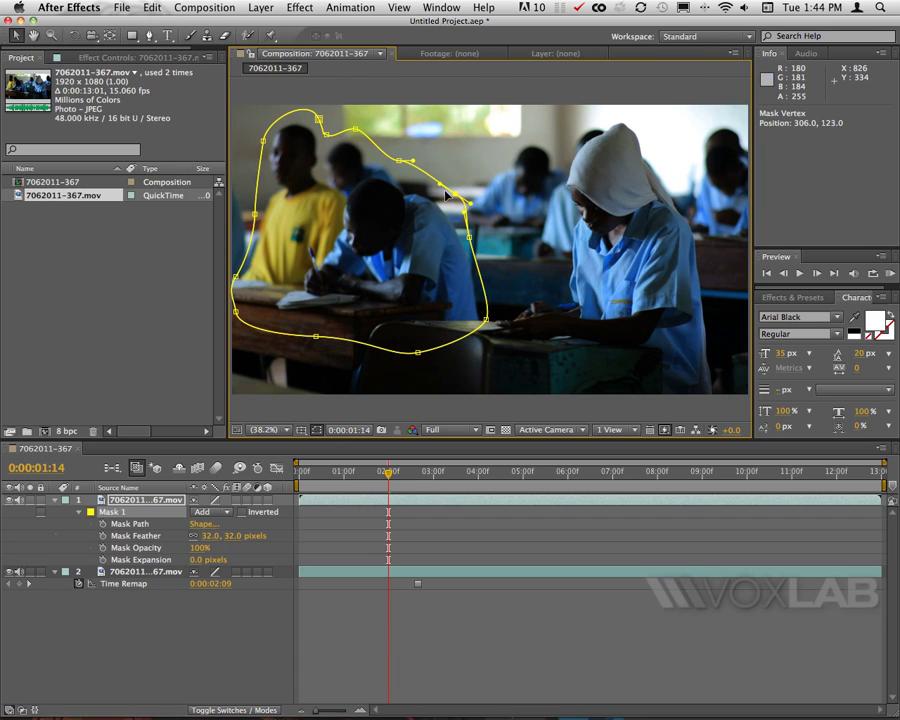
pyautogui.moveTo(486, 320); pyautogui.dragTo(388, 344)
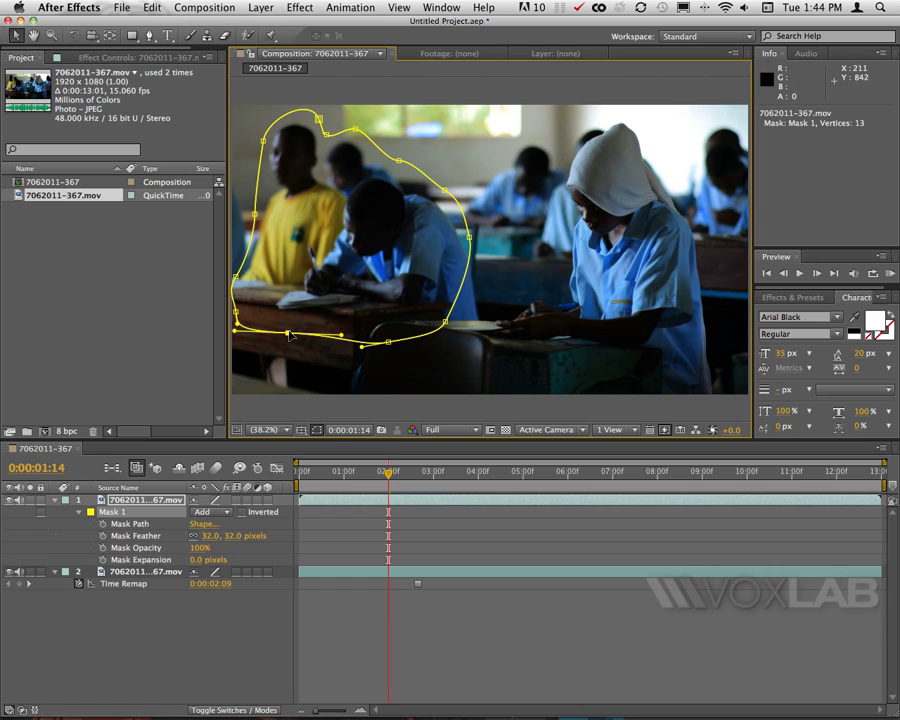
pyautogui.moveTo(445, 322); pyautogui.dragTo(428, 326)
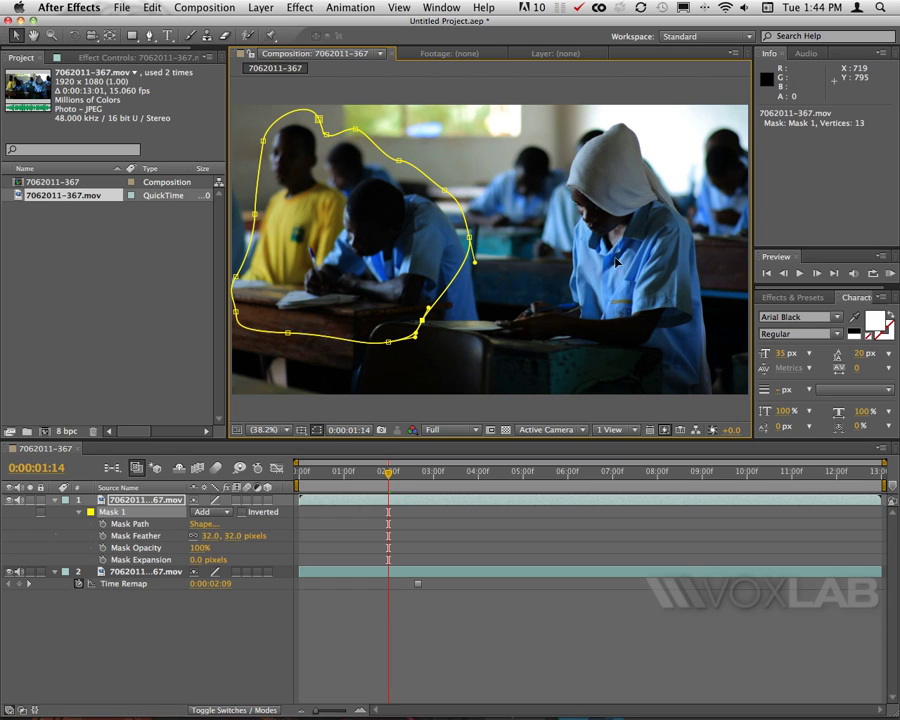
pyautogui.click(889, 273)
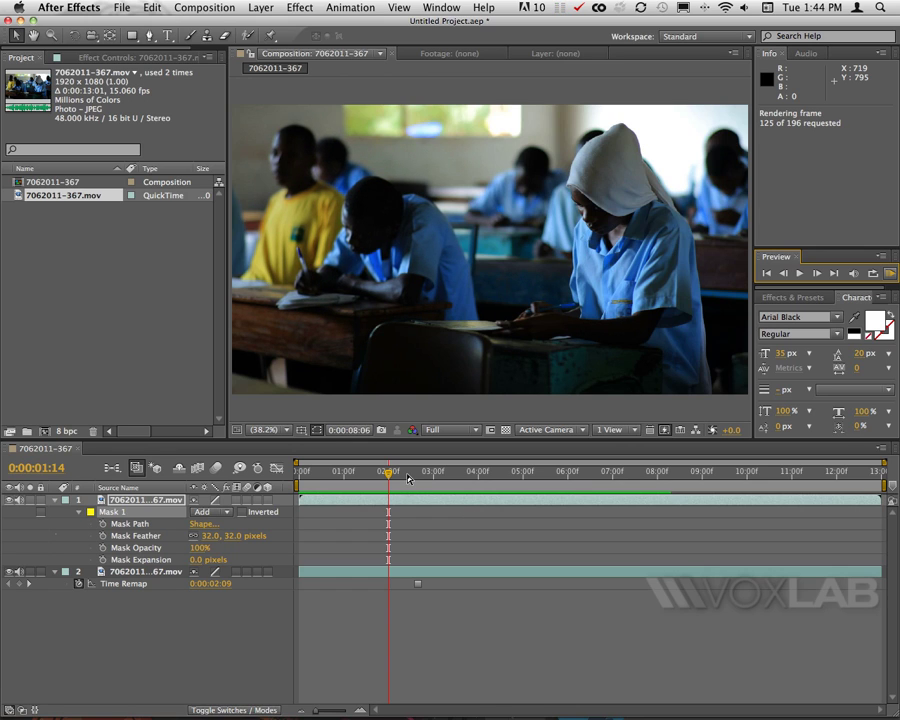
# Set the work area from 0:00:03:12 to 0:00:07:12 with B and N and preview it
pyautogui.click(555, 491)
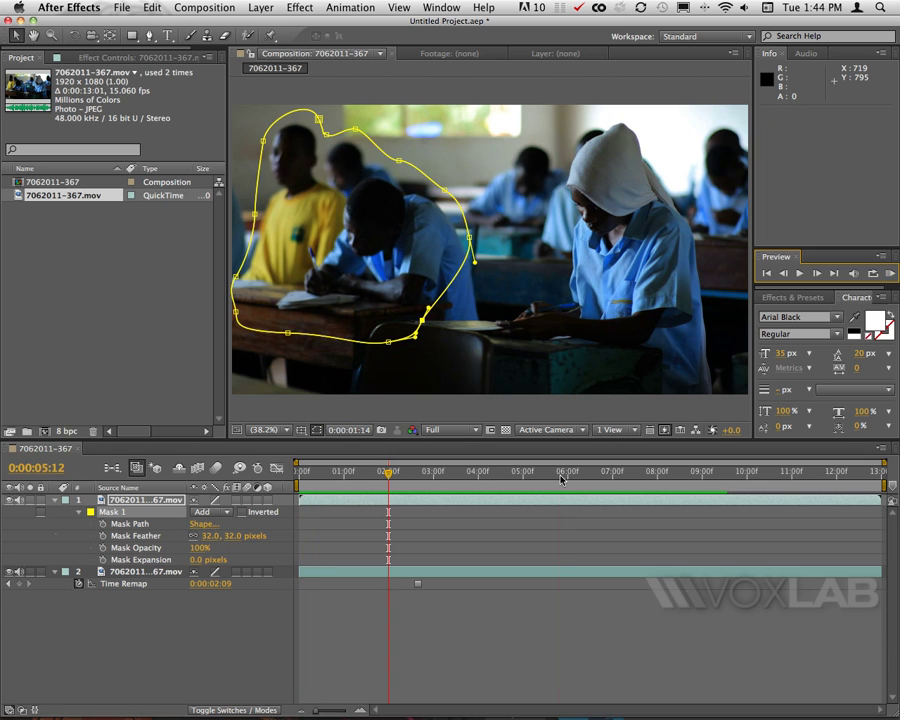
pyautogui.moveTo(563, 480); pyautogui.dragTo(473, 479)
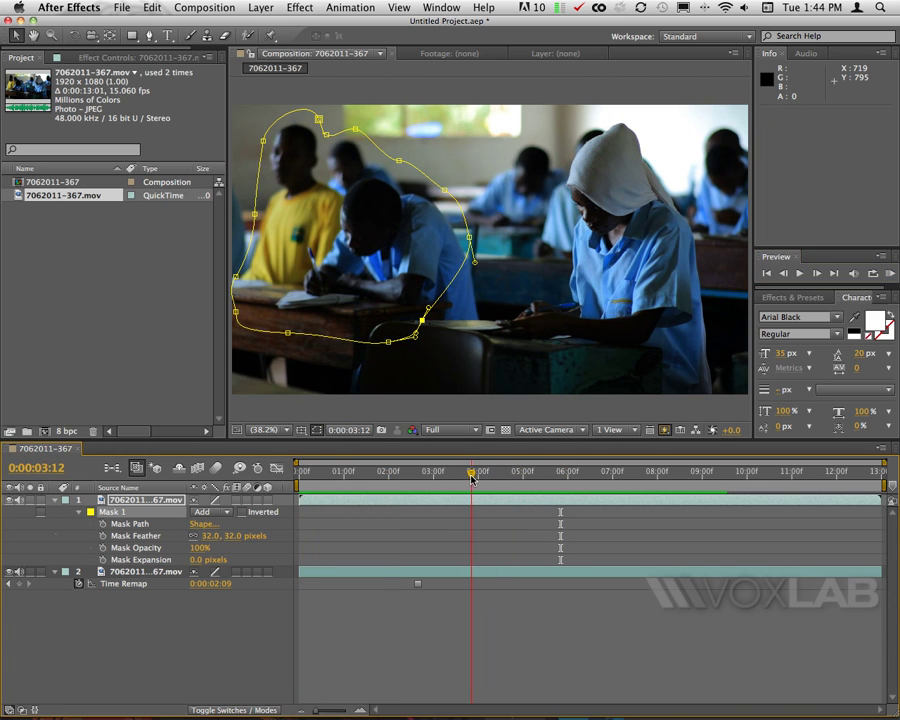
pyautogui.press('b')
pyautogui.click(667, 476)
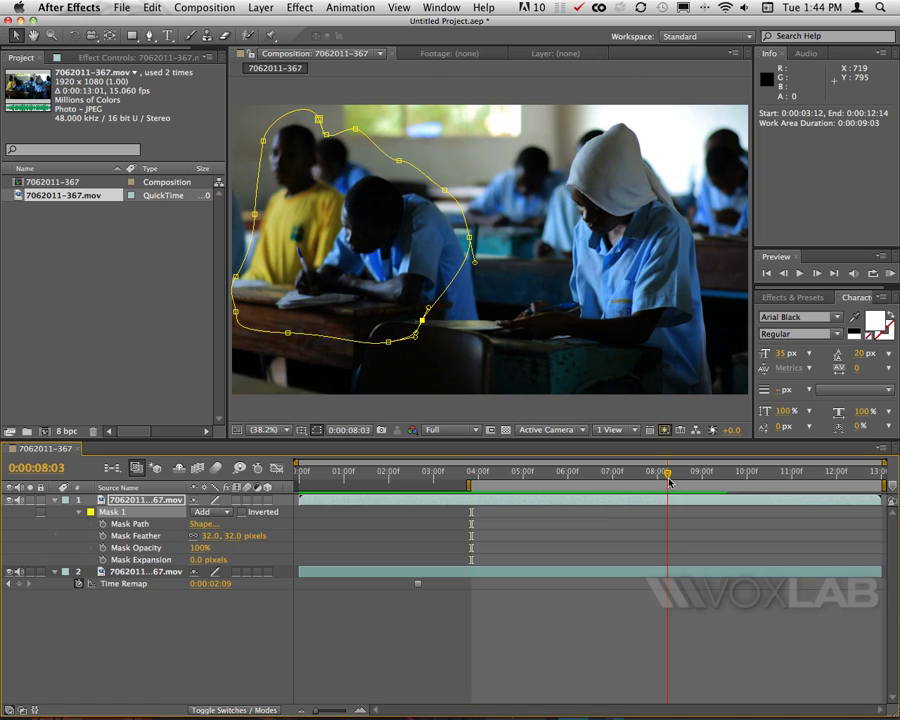
pyautogui.moveTo(667, 481); pyautogui.dragTo(650, 481)
pyautogui.press('n')
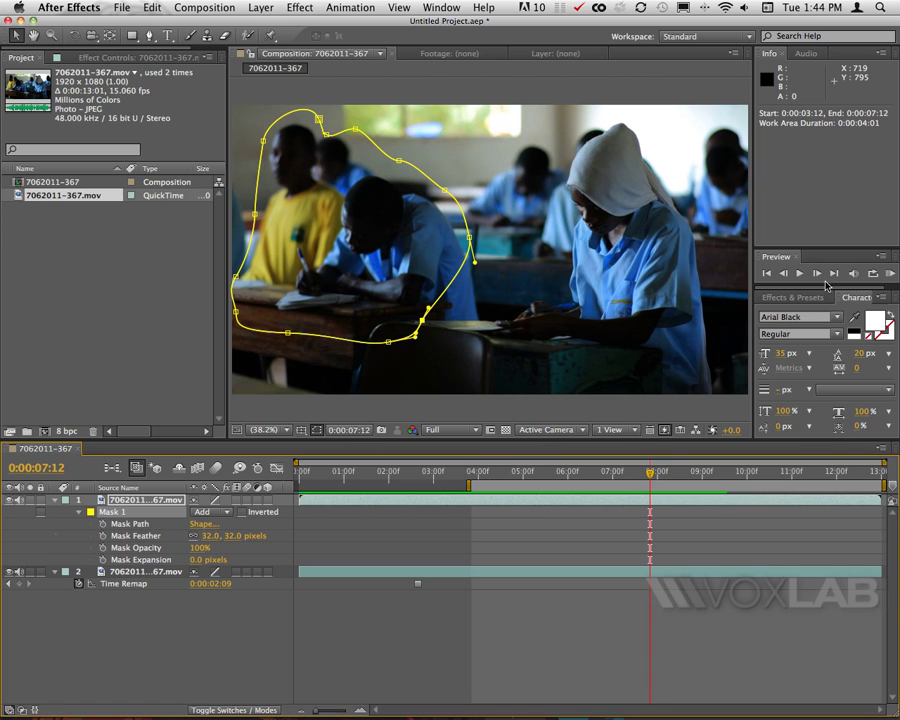
pyautogui.click(890, 273)
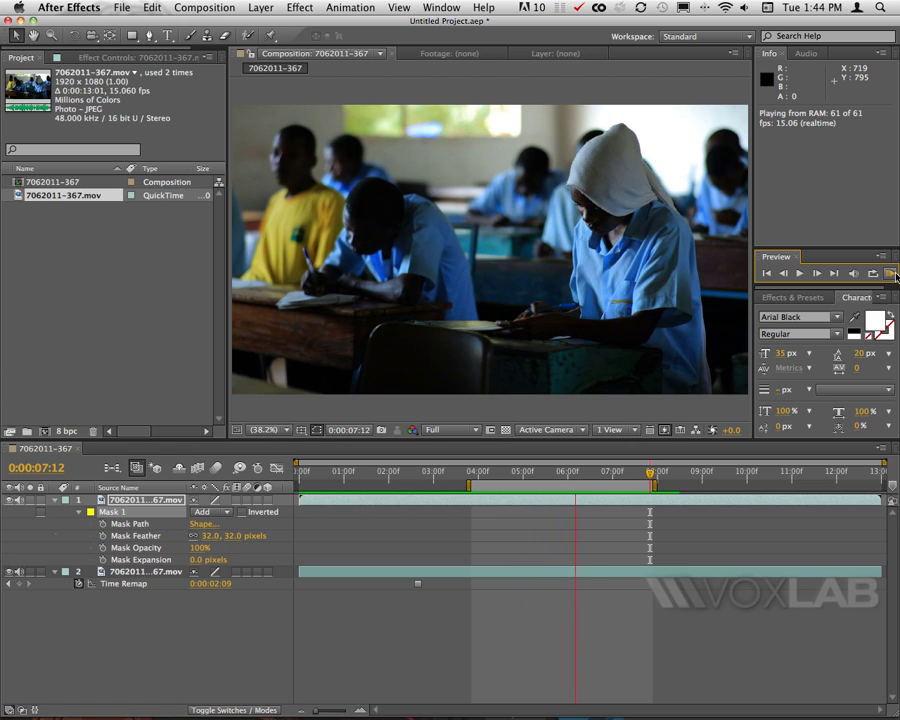
# Stop the preview and slide the work area to 0:00:07:03–0:00:11:03
pyautogui.click(625, 496)
pyautogui.moveTo(625, 496); pyautogui.dragTo(777, 496)
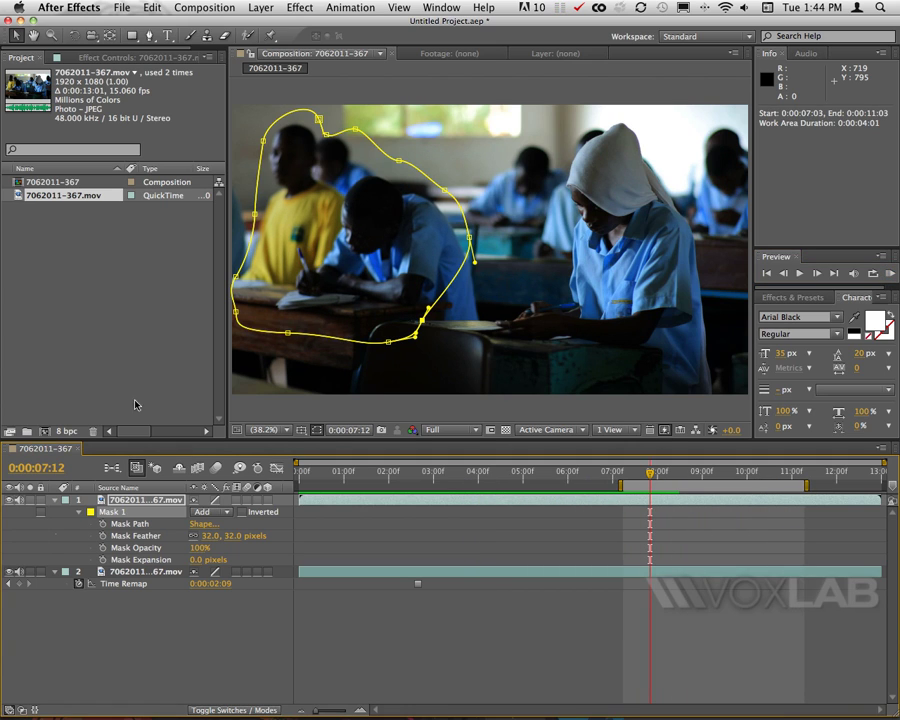
pyautogui.click(197, 5)
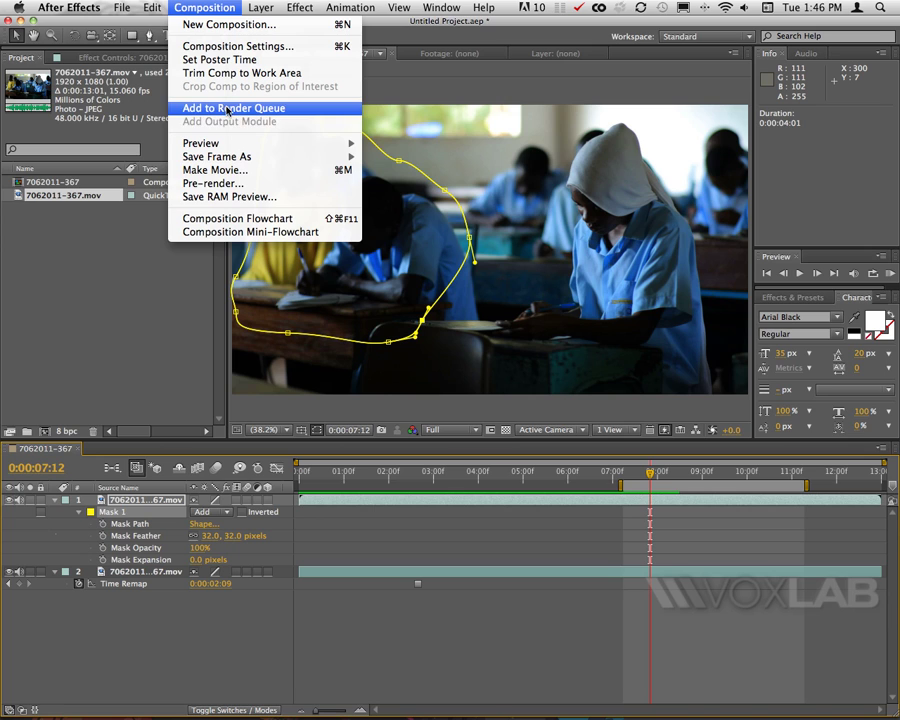
pyautogui.click(336, 173)
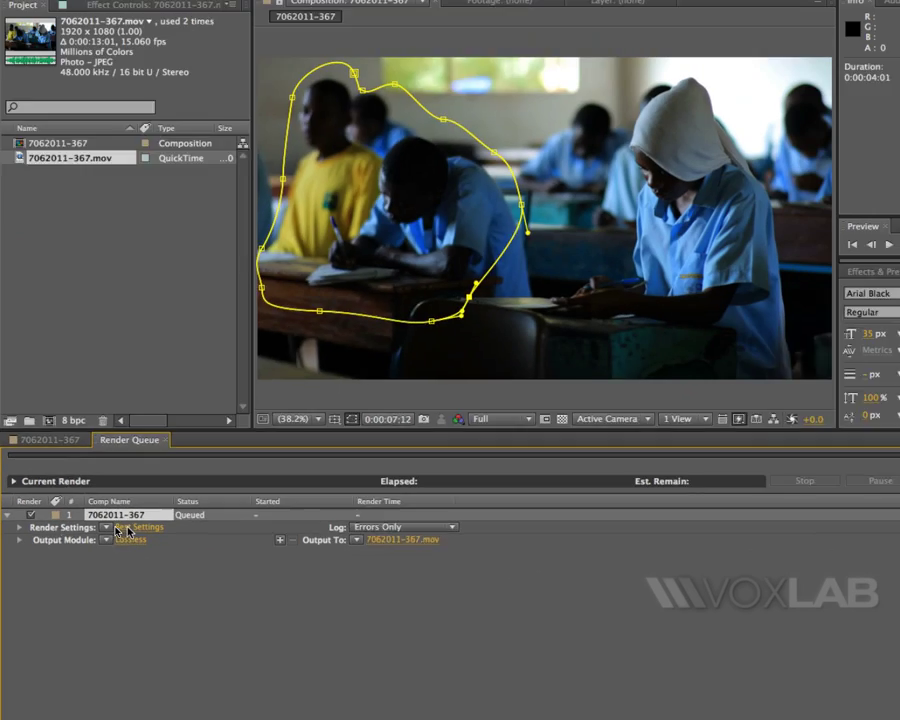
pyautogui.click(487, 522)
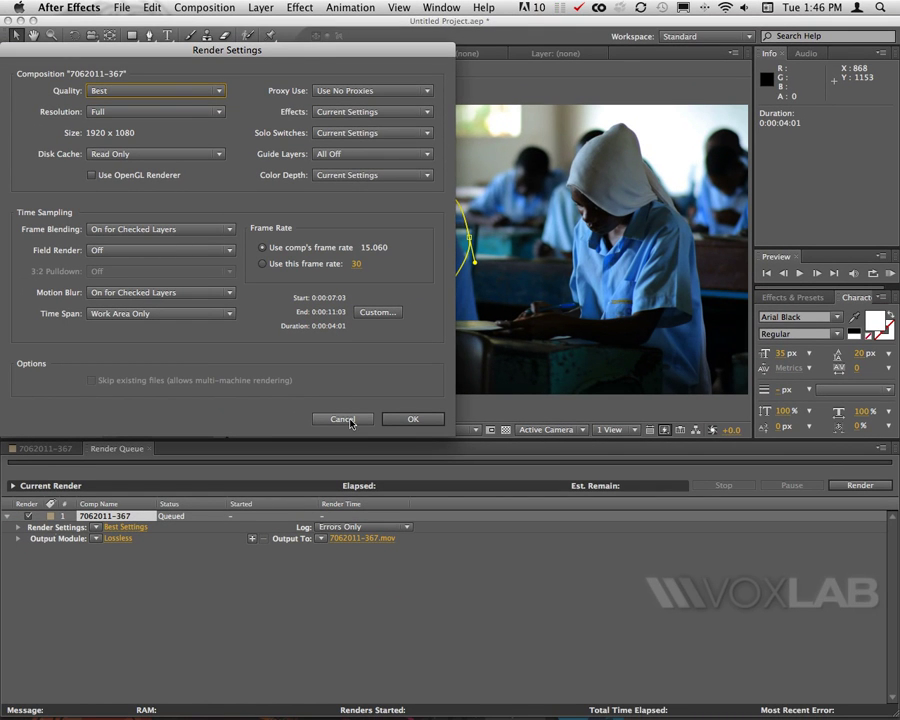
pyautogui.click(340, 418)
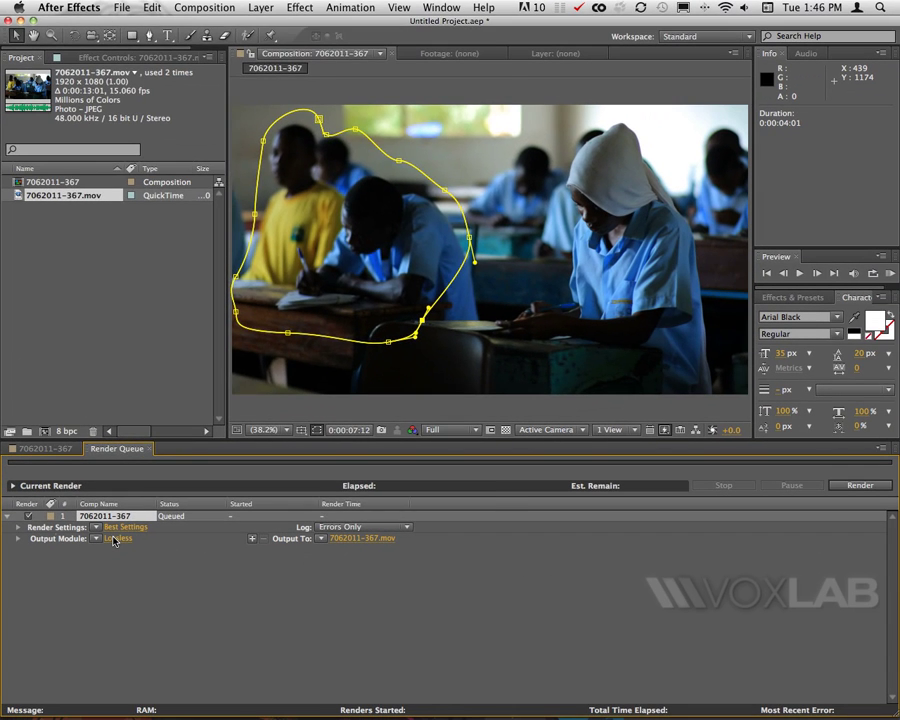
# Confirm QuickTime as the output module format so it reads Custom: QuickTime
pyautogui.click(481, 537)
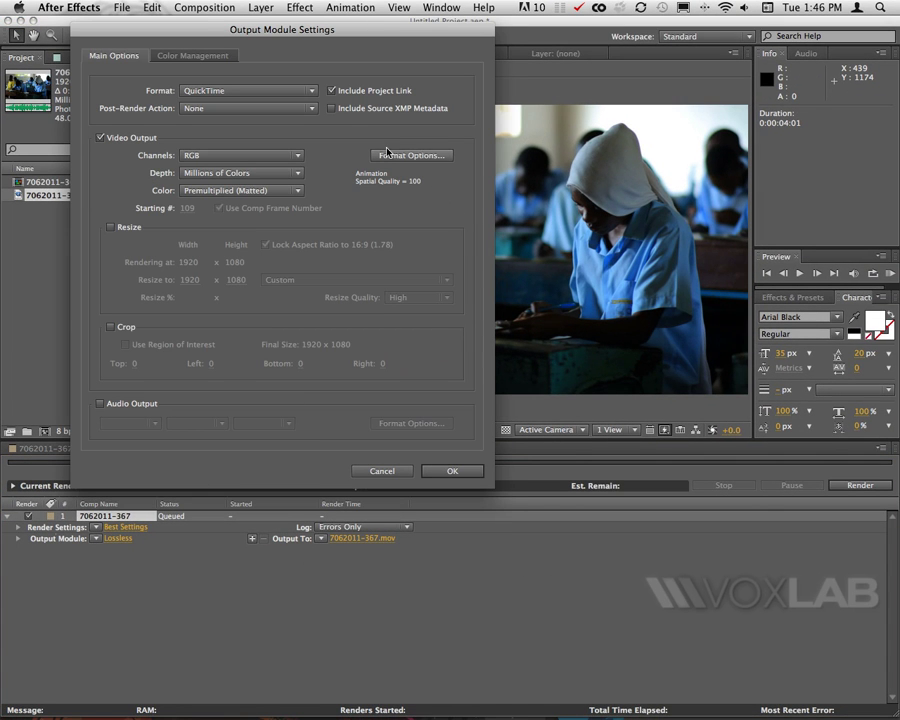
pyautogui.click(268, 95)
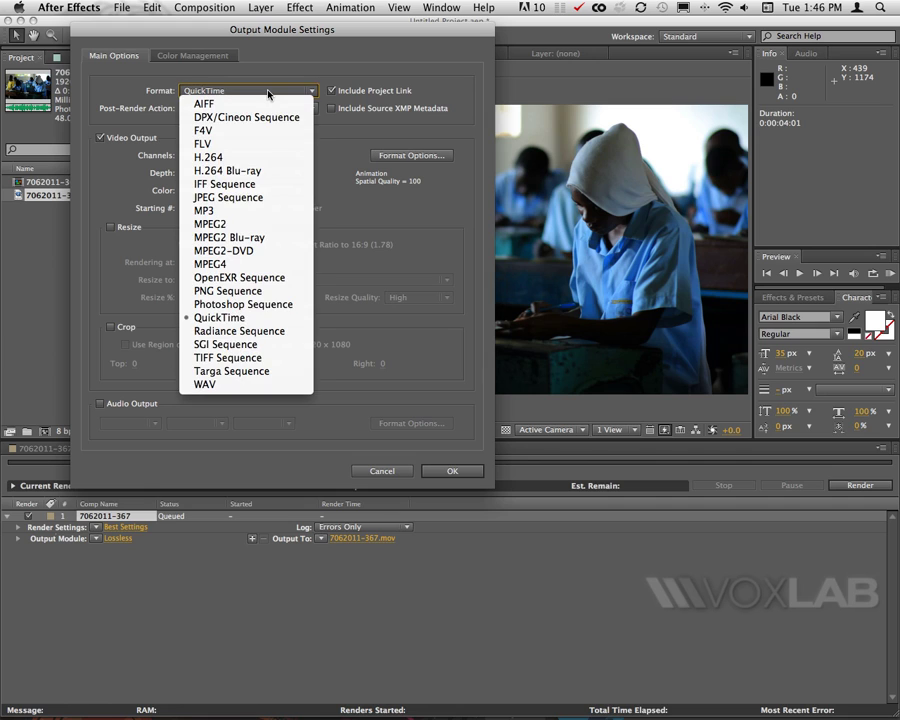
pyautogui.click(268, 95)
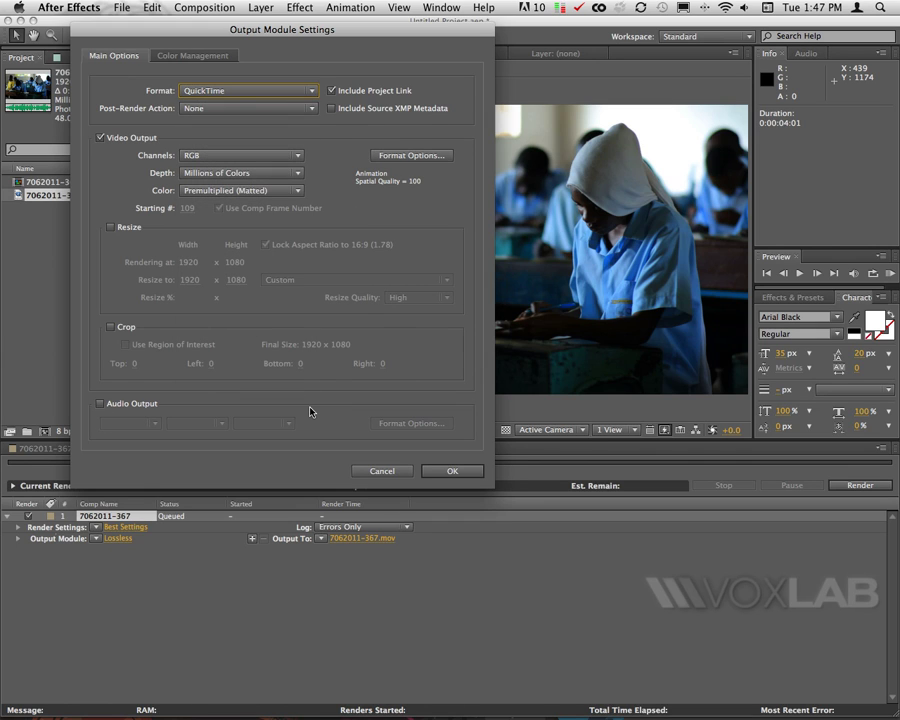
pyautogui.click(453, 472)
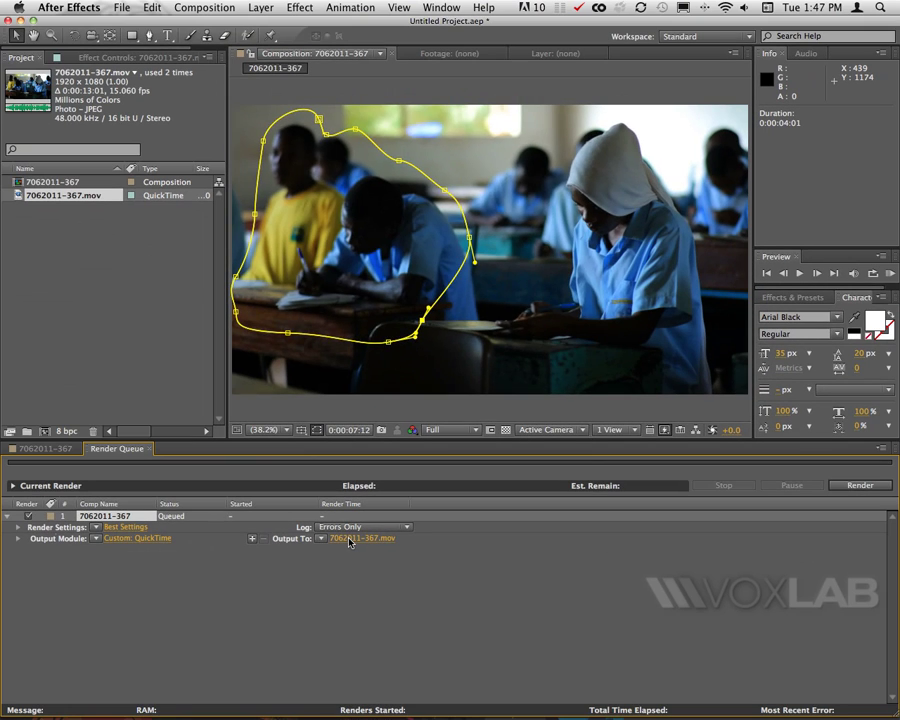
# Set the render output to 7062011-367.mov on the Desktop and render the composition
pyautogui.click(480, 531)
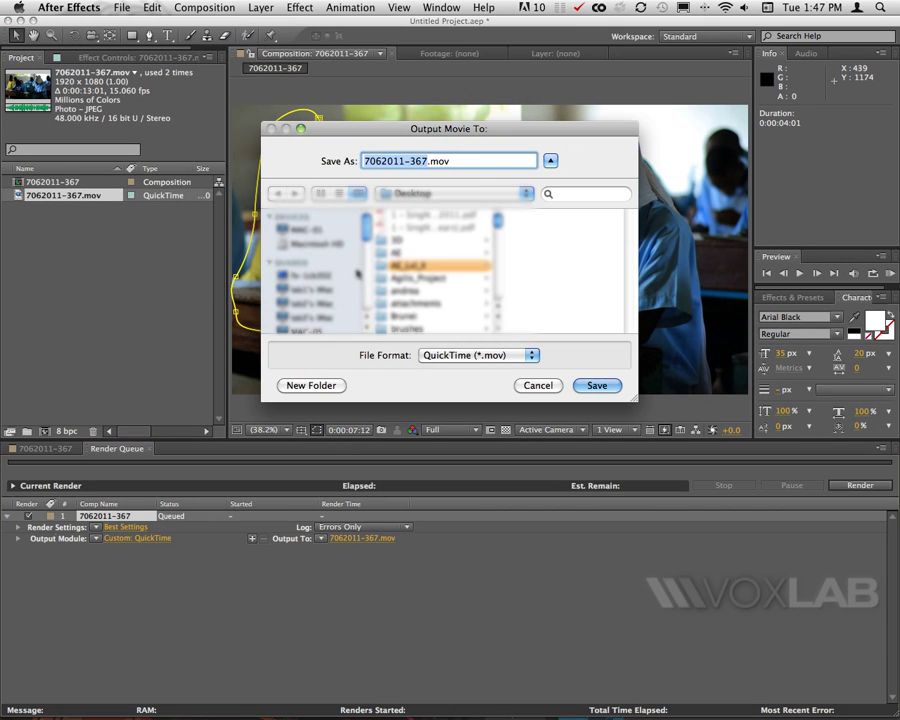
pyautogui.scroll(-4, 357, 273)
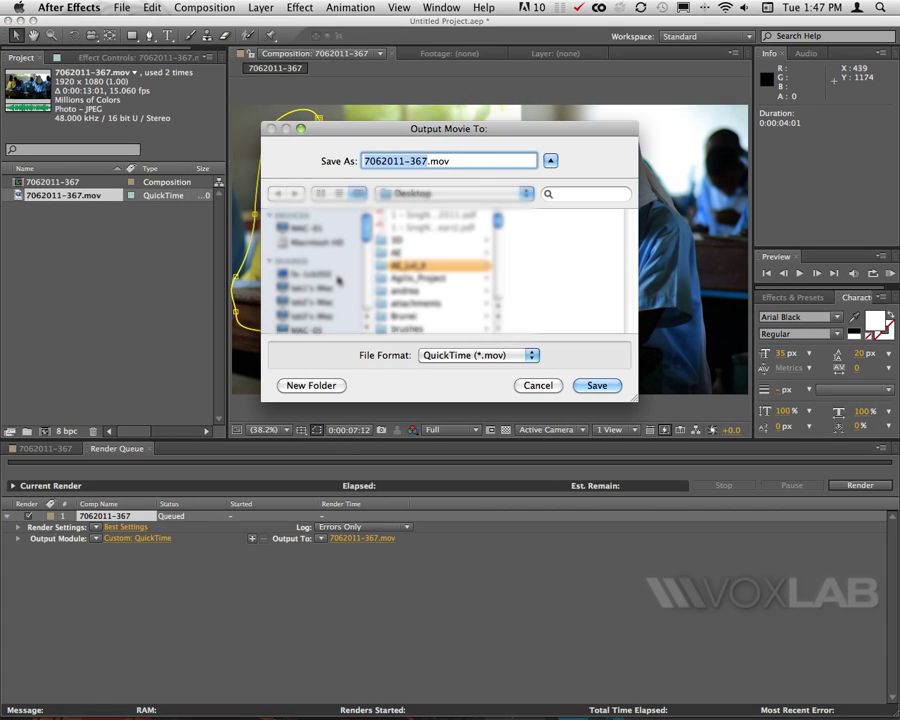
pyautogui.click(598, 385)
pyautogui.click(859, 485)
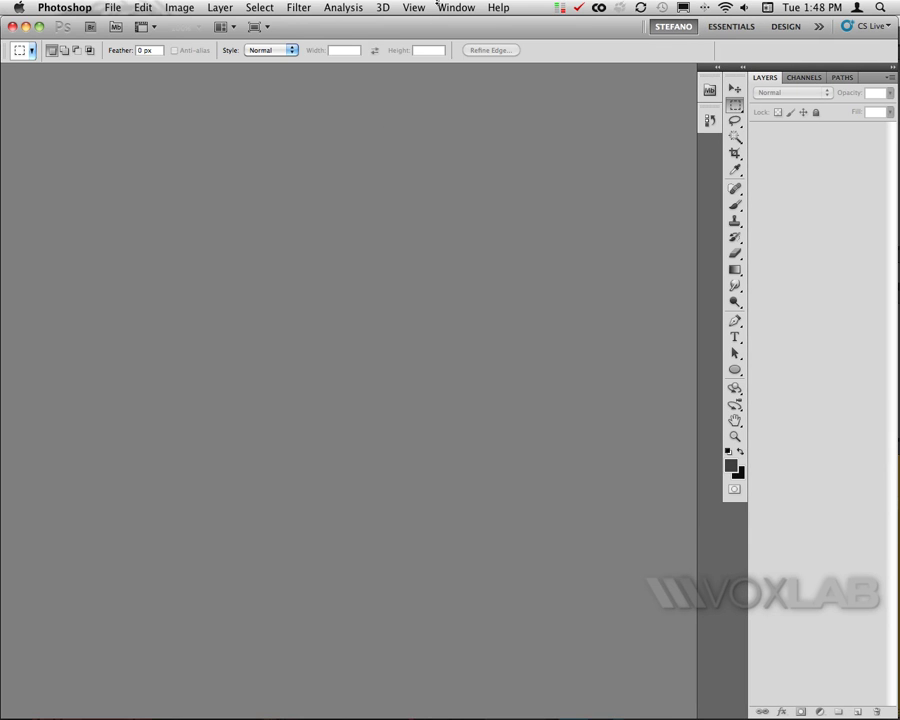
# Open the rendered 7062011-367.mov from the Desktop as a Photoshop document
pyautogui.click(107, 7)
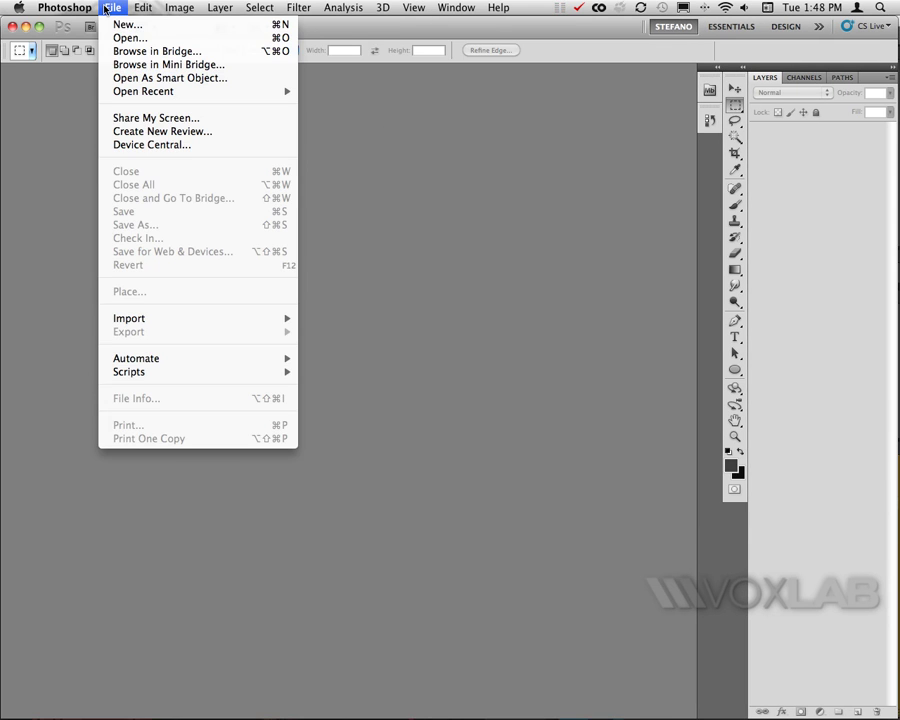
pyautogui.click(155, 40)
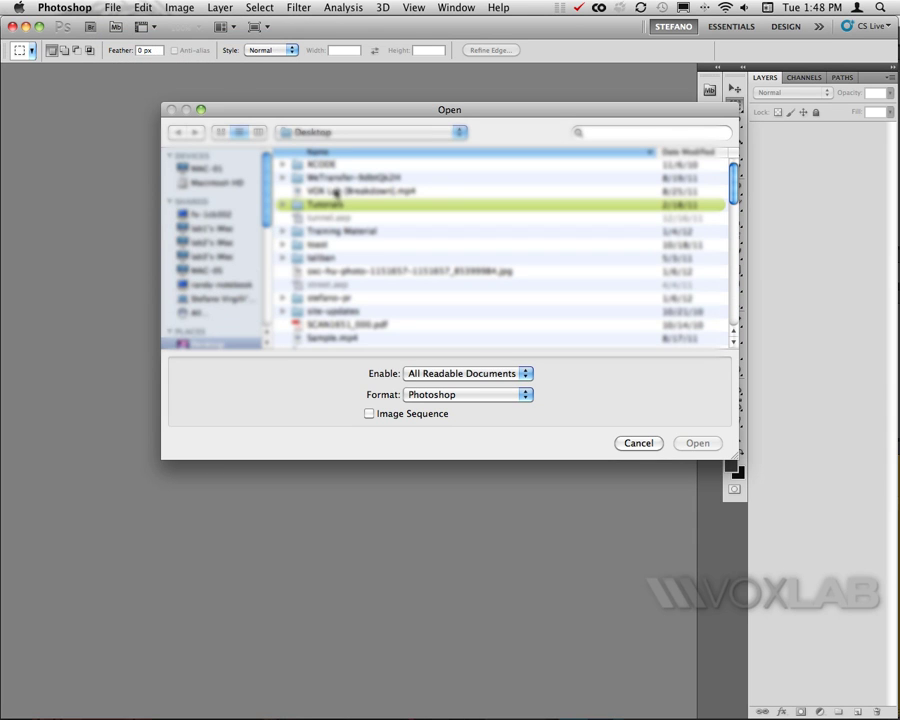
pyautogui.scroll(-10, 361, 271)
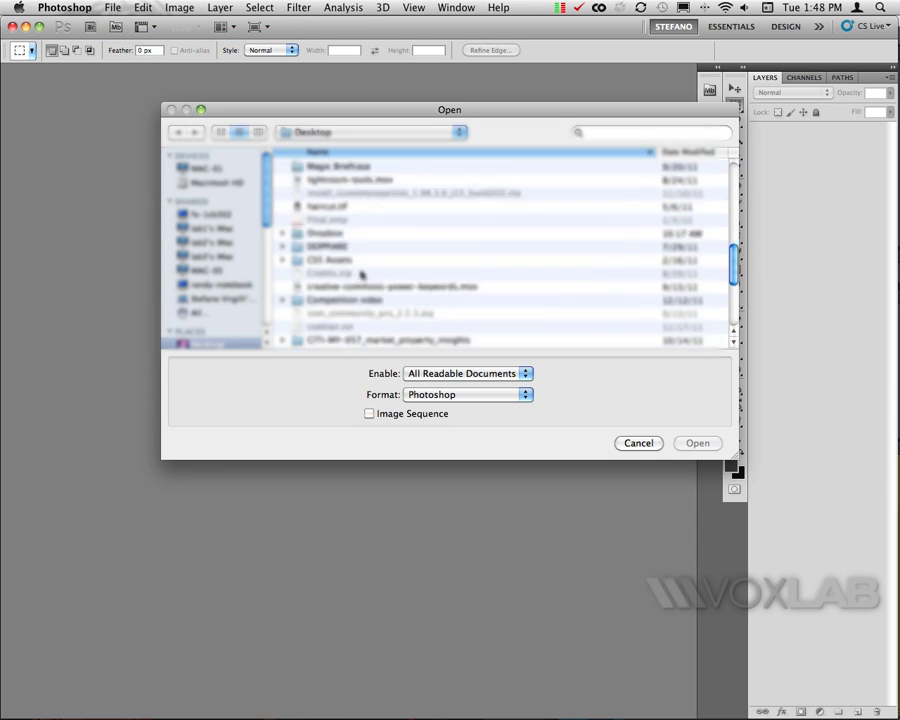
pyautogui.scroll(-3, 361, 271)
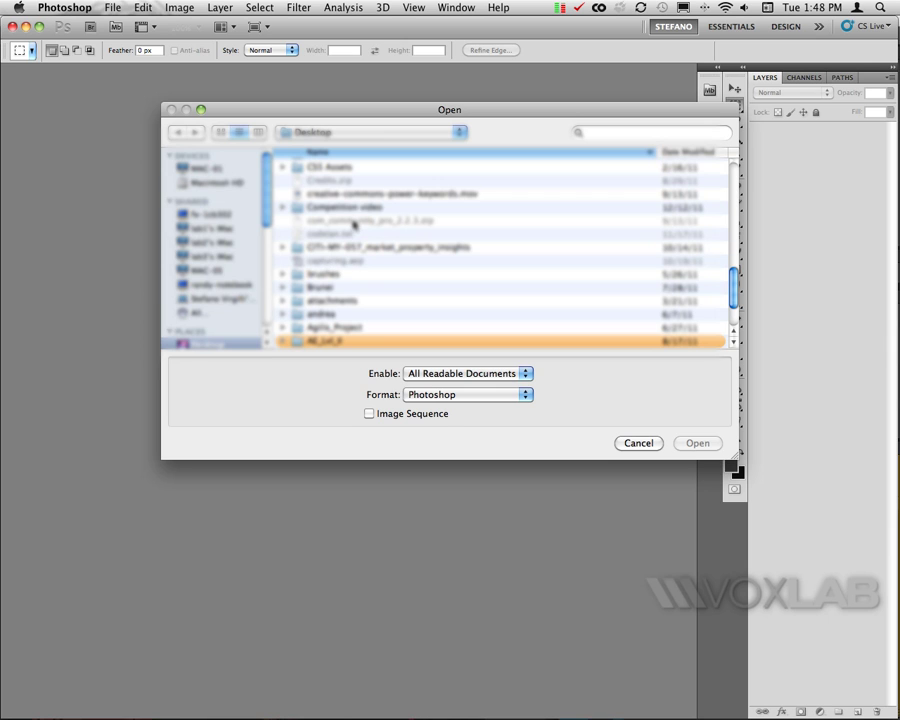
pyautogui.scroll(-3, 354, 224)
pyautogui.click(350, 301)
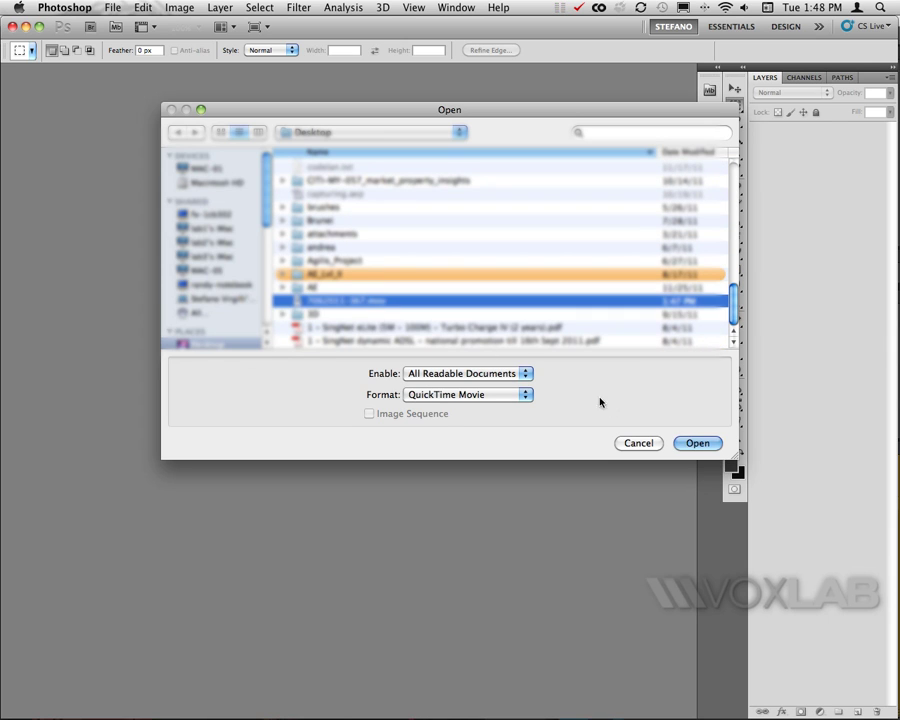
pyautogui.click(697, 443)
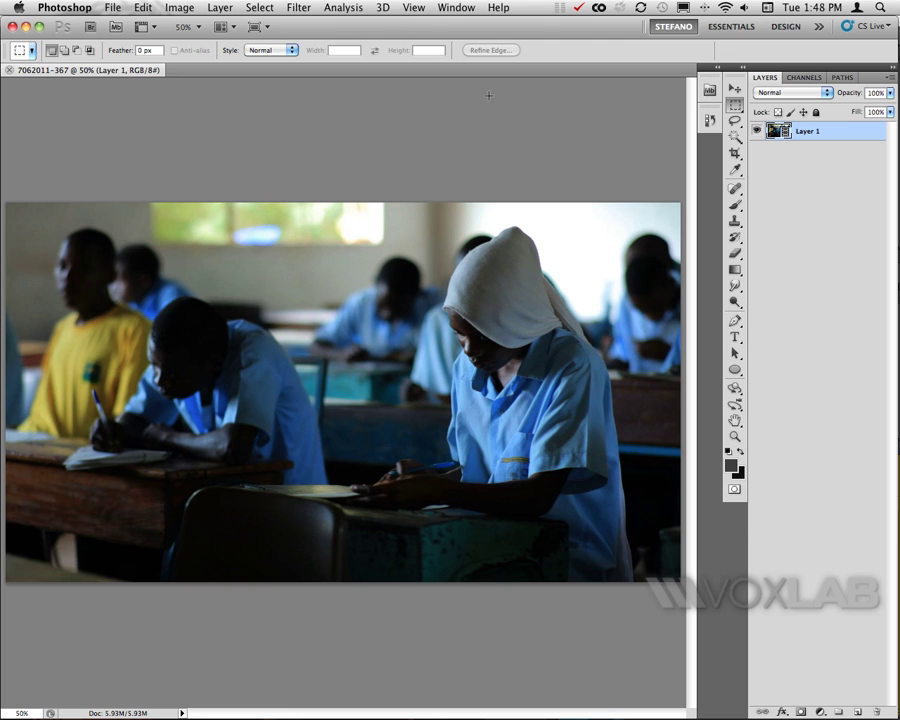
# Show the Animation timeline for Layer 1 and make the timeline panel taller
pyautogui.click(456, 7)
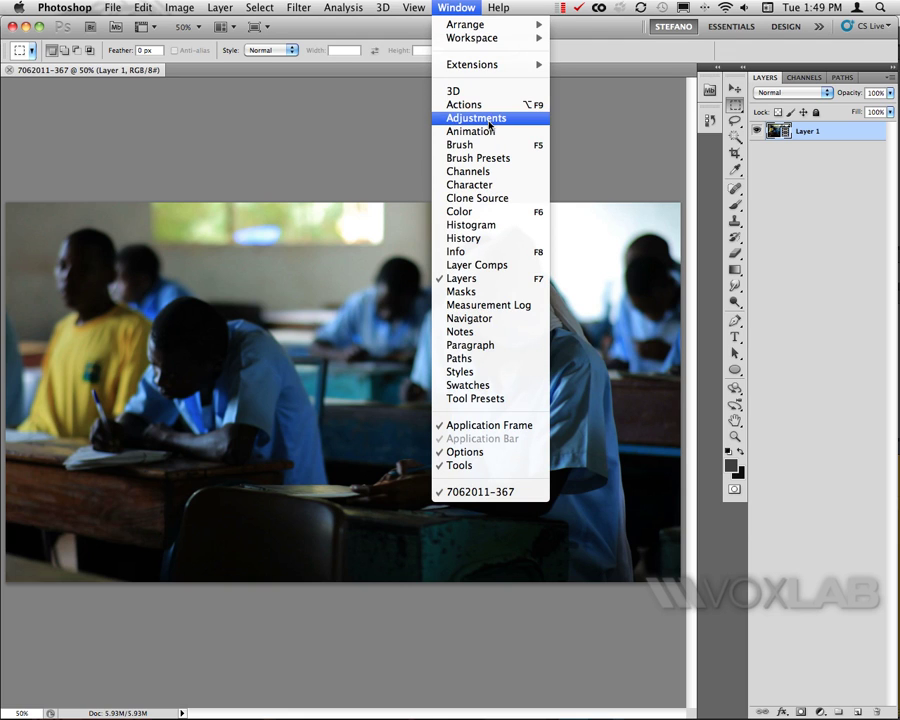
pyautogui.click(476, 131)
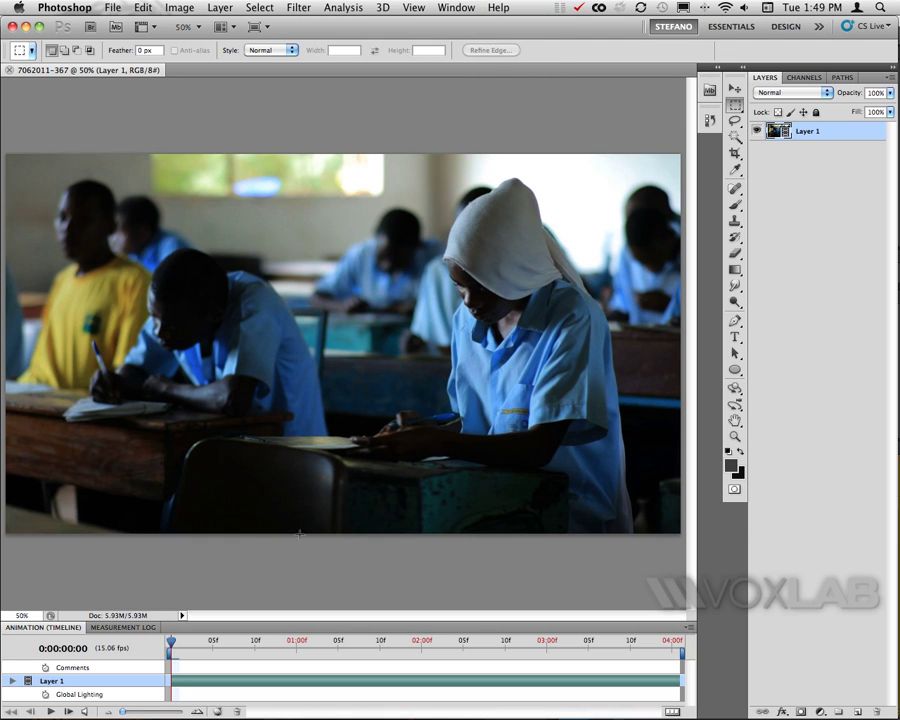
pyautogui.moveTo(227, 617); pyautogui.dragTo(230, 536)
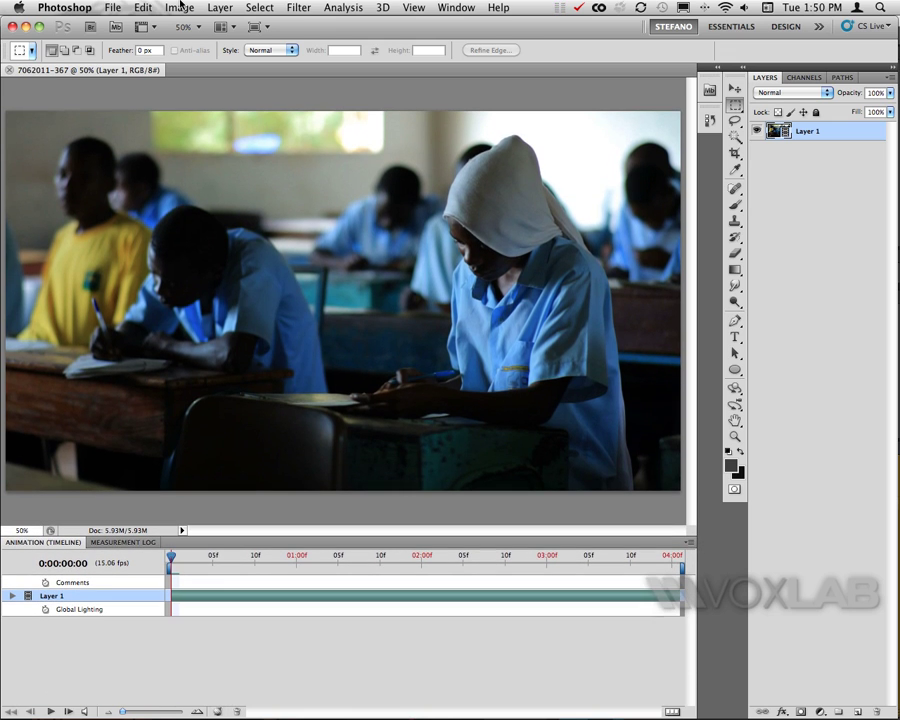
pyautogui.click(113, 7)
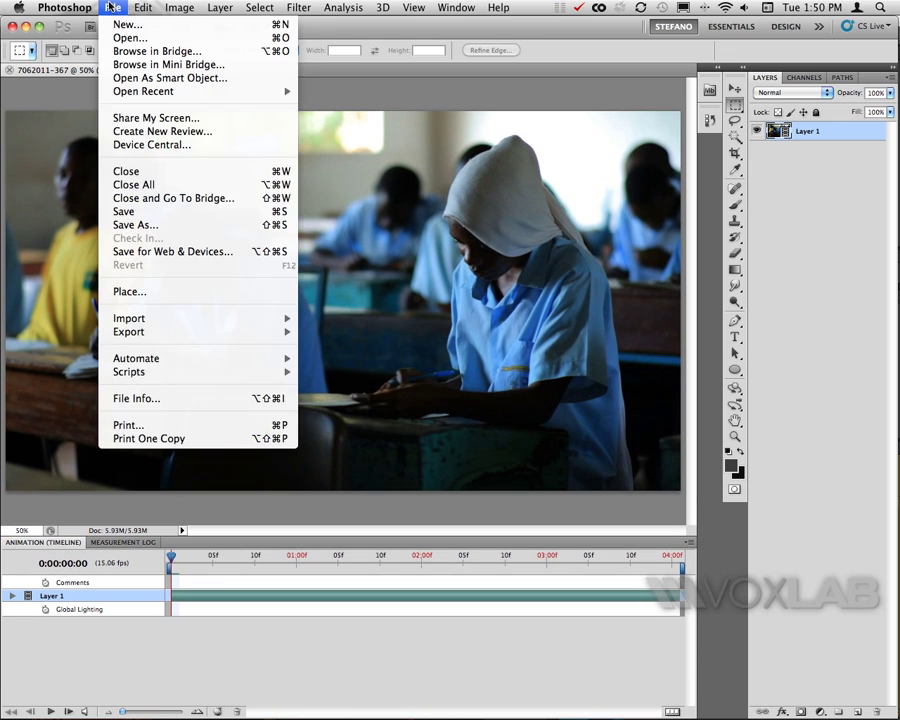
# Open Save for Web & Devices with the GIF preset and Transparency turned off
pyautogui.click(160, 252)
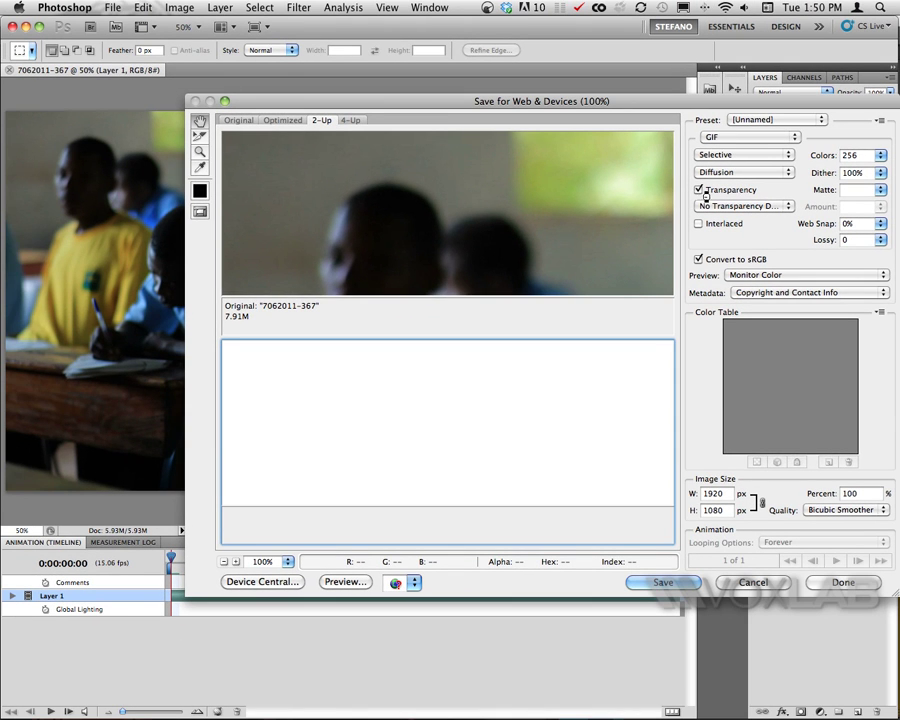
pyautogui.click(698, 190)
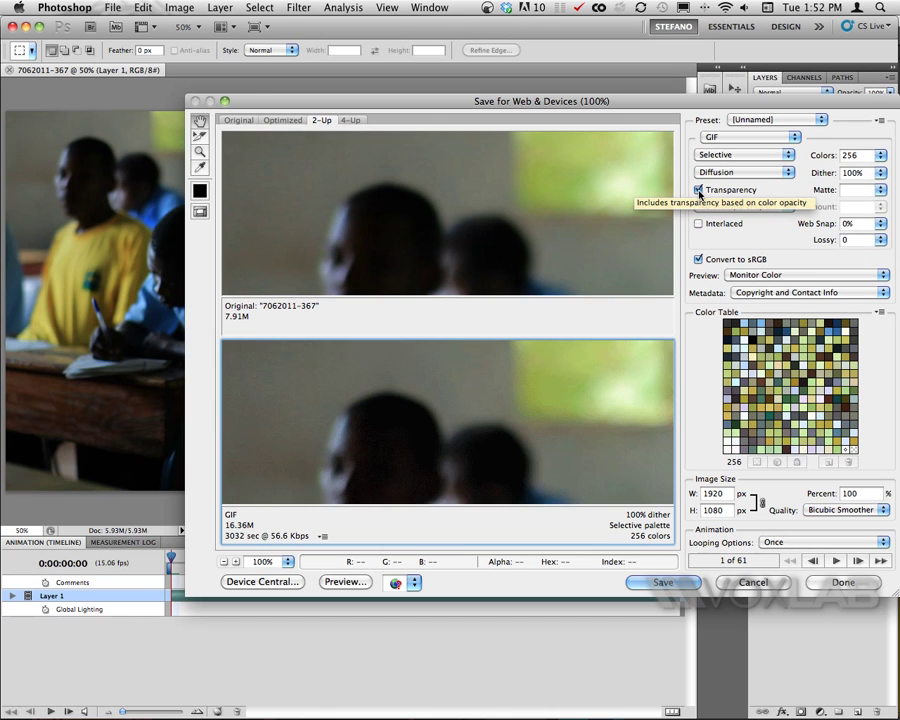
pyautogui.click(699, 191)
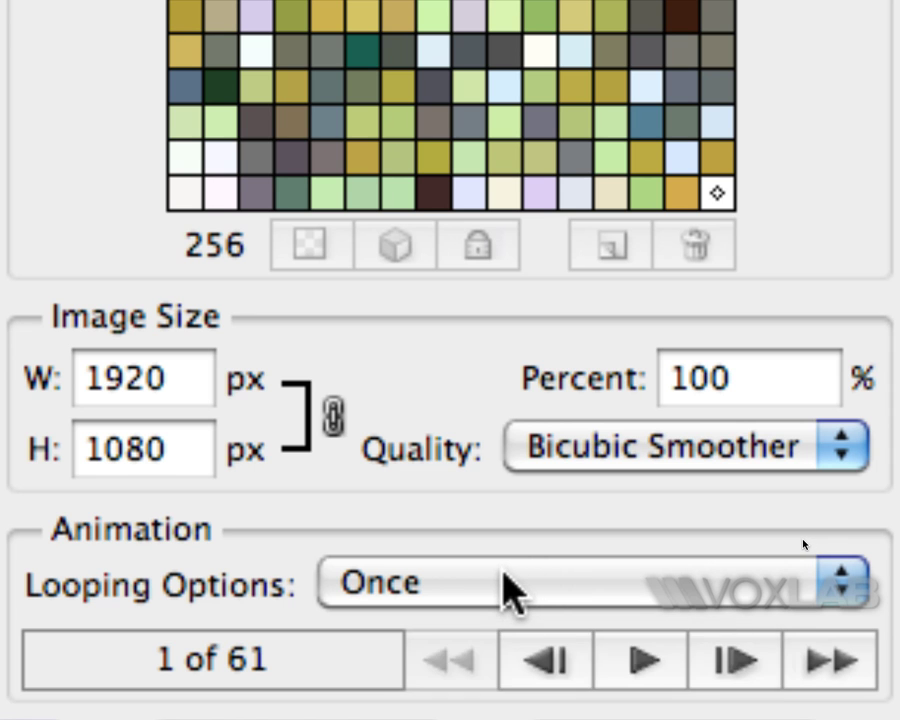
# Set GIF looping to Forever and resize the image width to 800 (800 × 450 px)
pyautogui.click(512, 586)
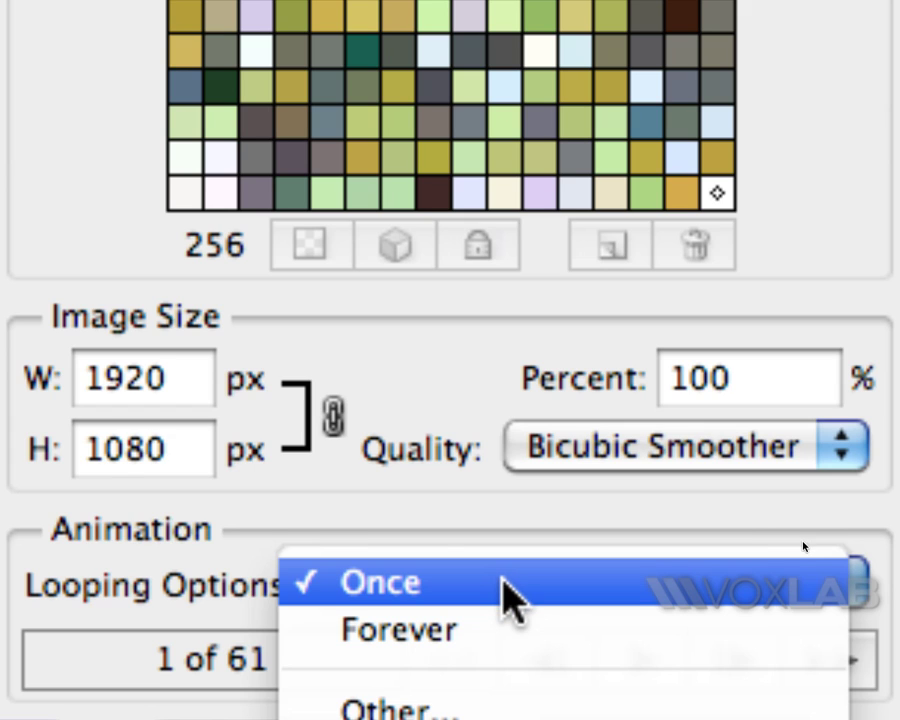
pyautogui.click(505, 628)
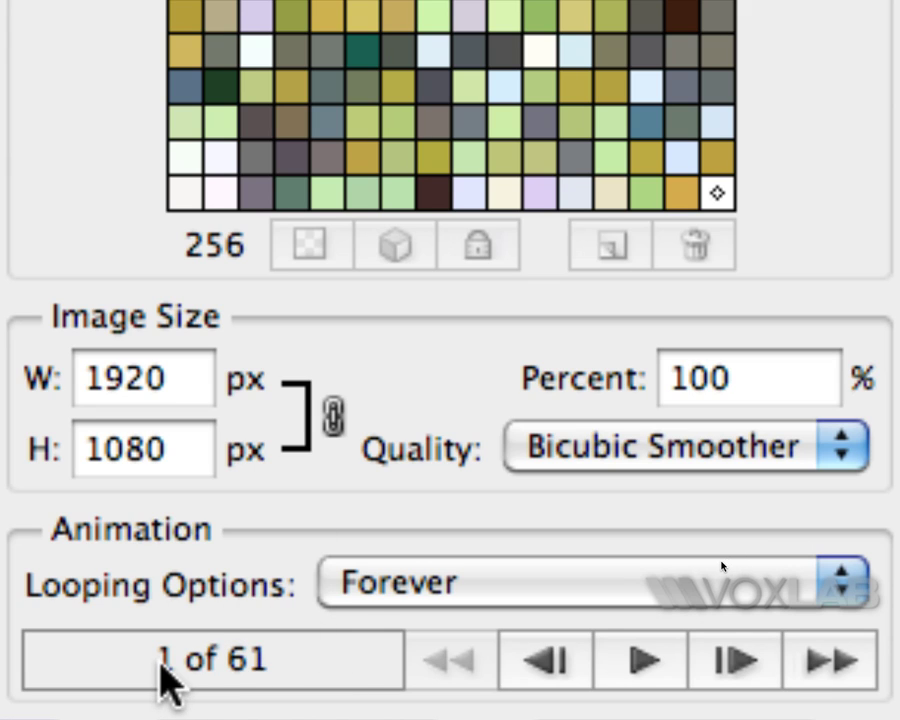
pyautogui.moveTo(179, 385); pyautogui.dragTo(86, 381)
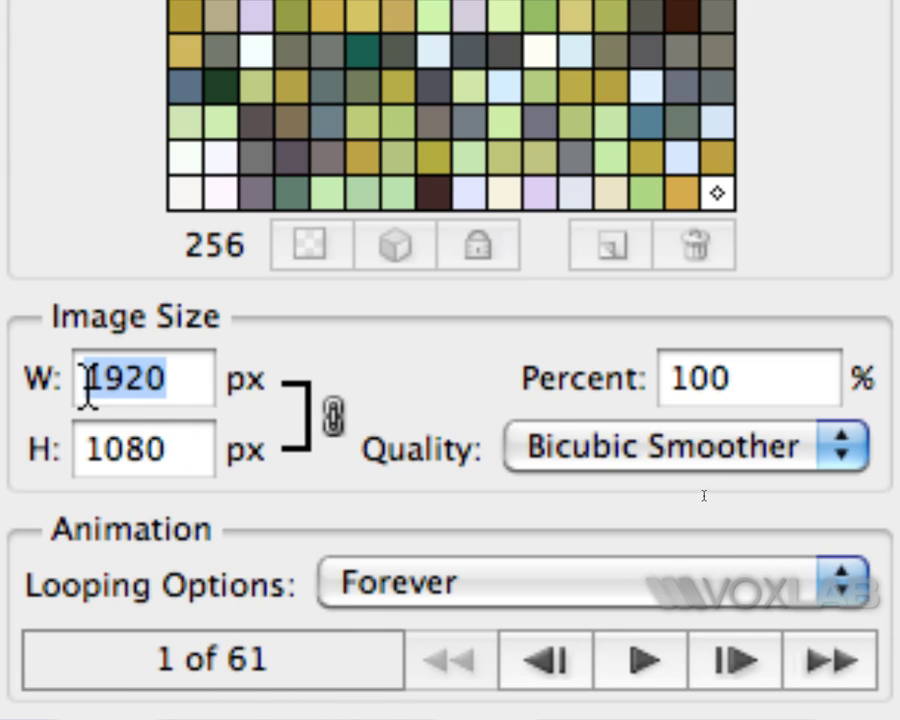
pyautogui.write('800')
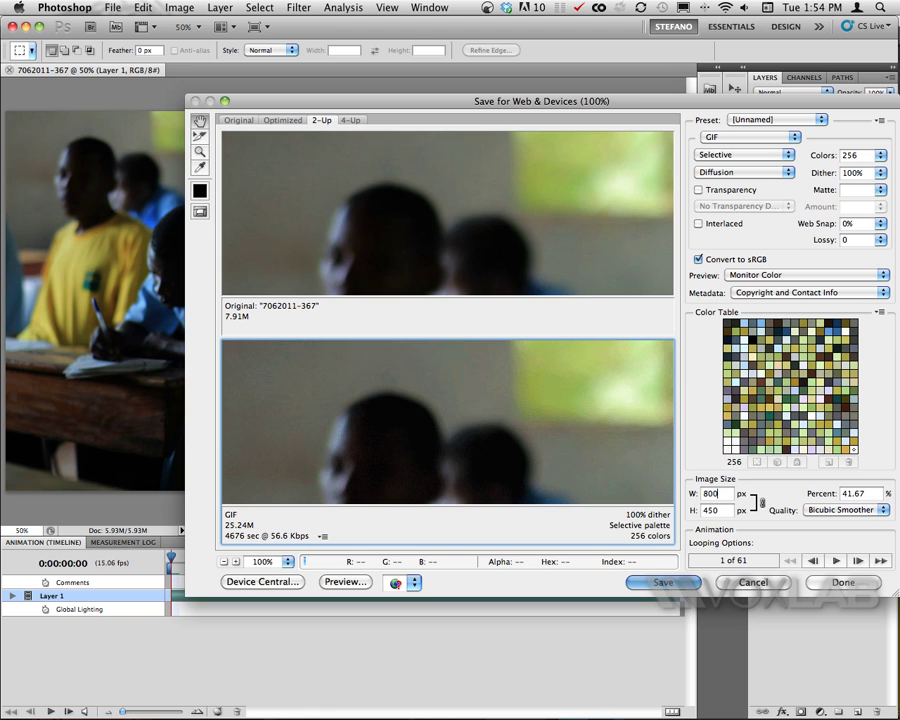
# Save the optimized GIF to the Desktop under the name cinemagraph.gif
pyautogui.press('Return')
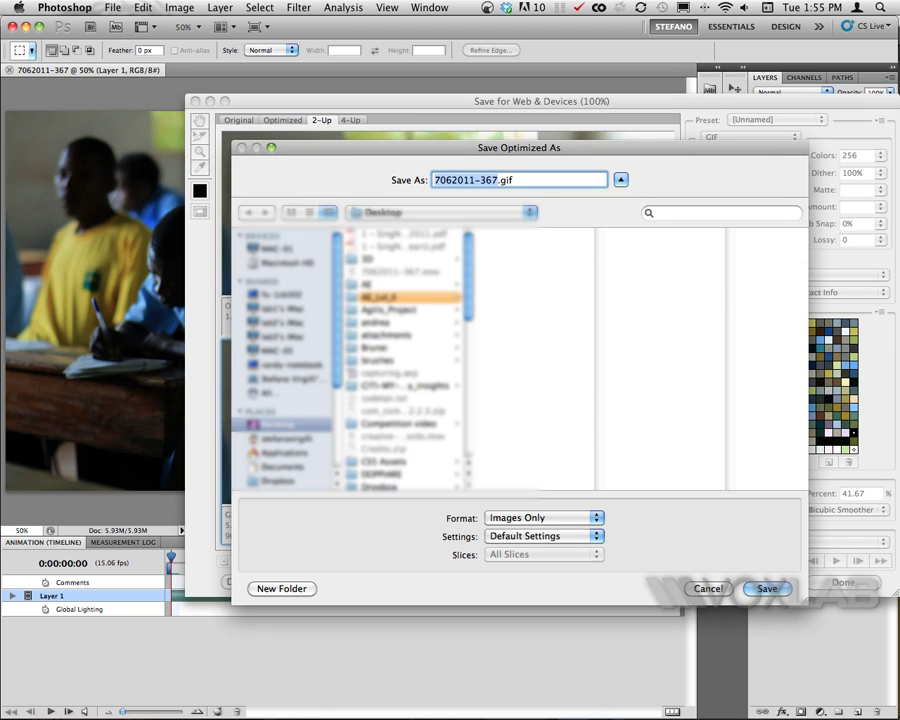
pyautogui.write('cinemagraph')
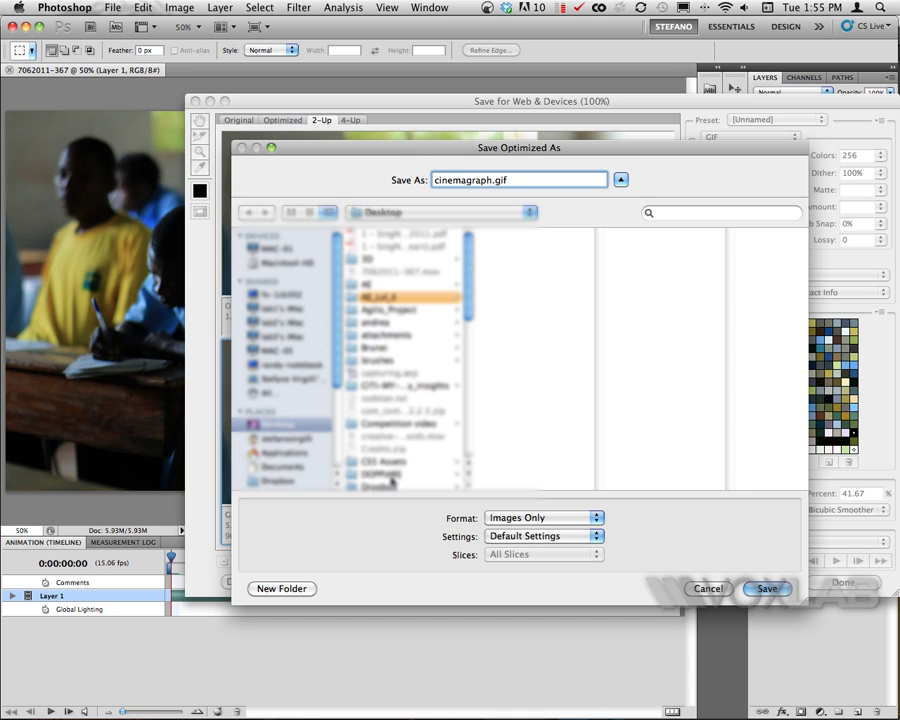
pyautogui.click(766, 589)
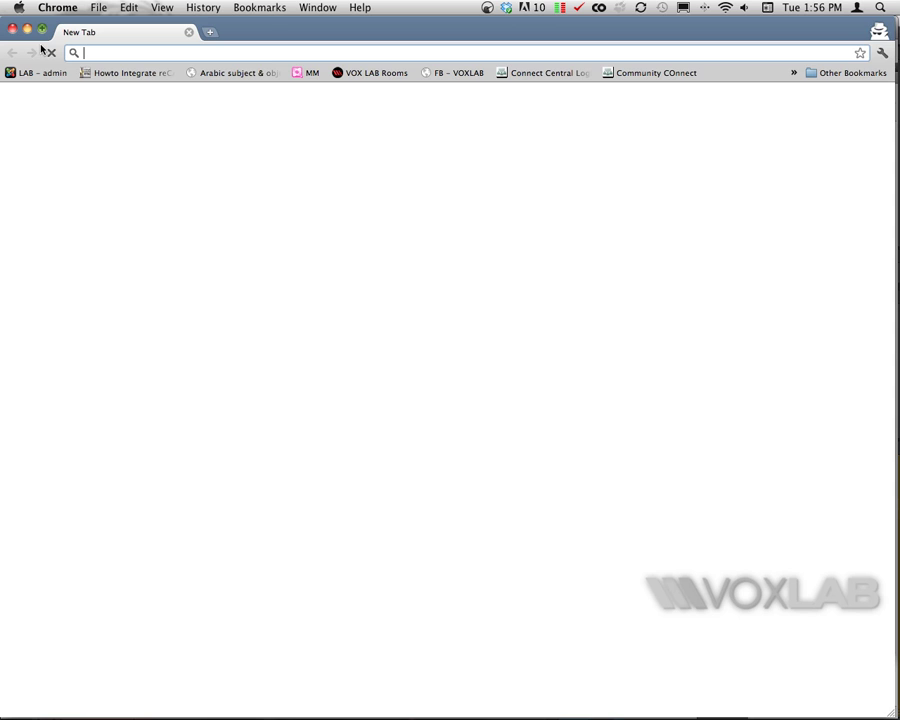
# Open cinemagraph.gif from the Desktop in a Chrome tab to view the 800×450 loop
pyautogui.click(97, 8)
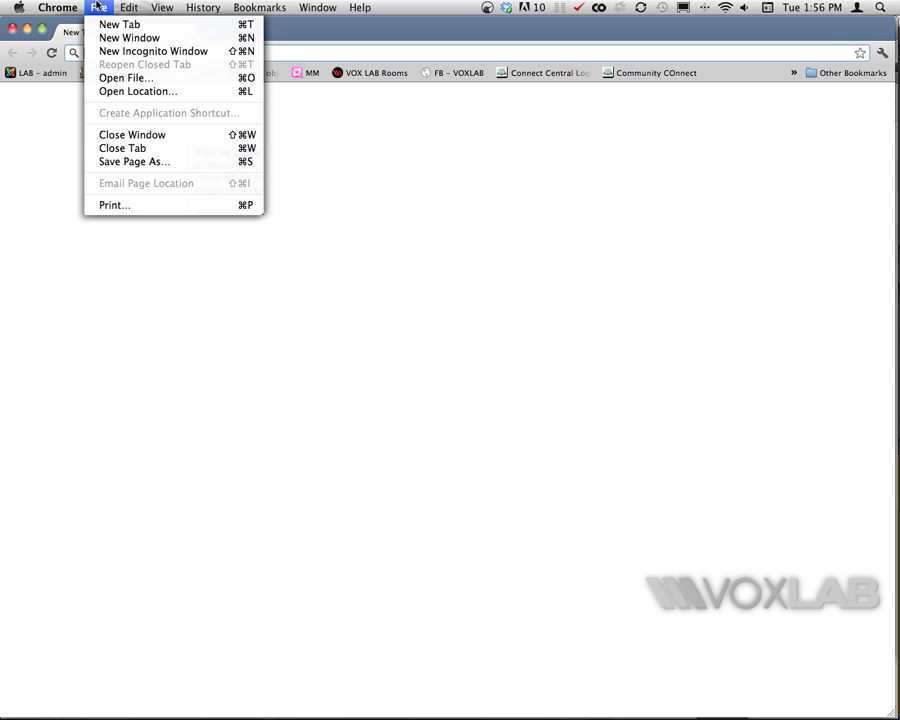
pyautogui.click(114, 80)
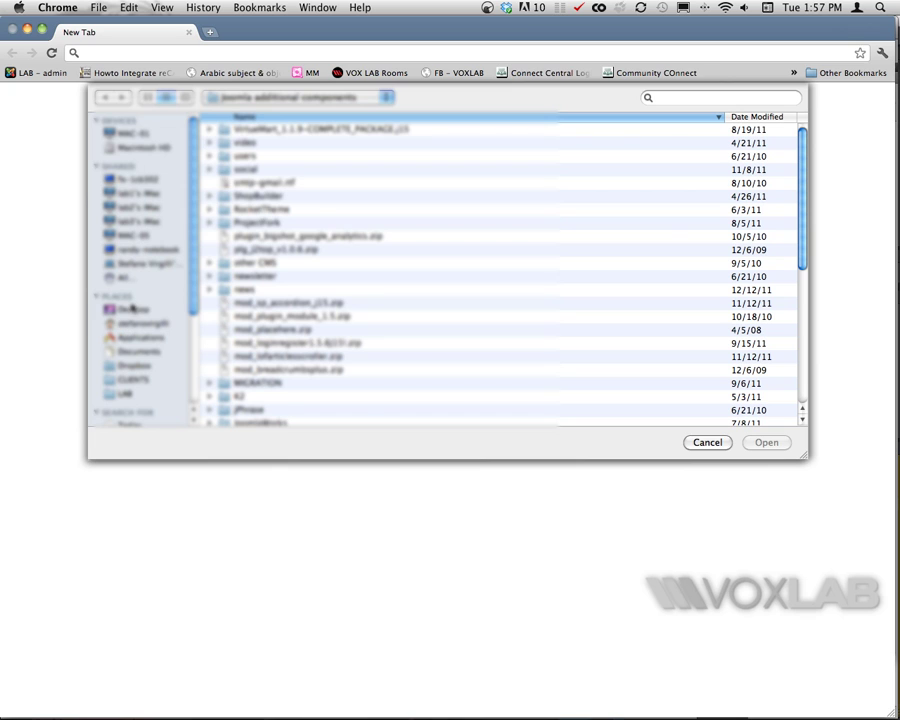
pyautogui.click(132, 309)
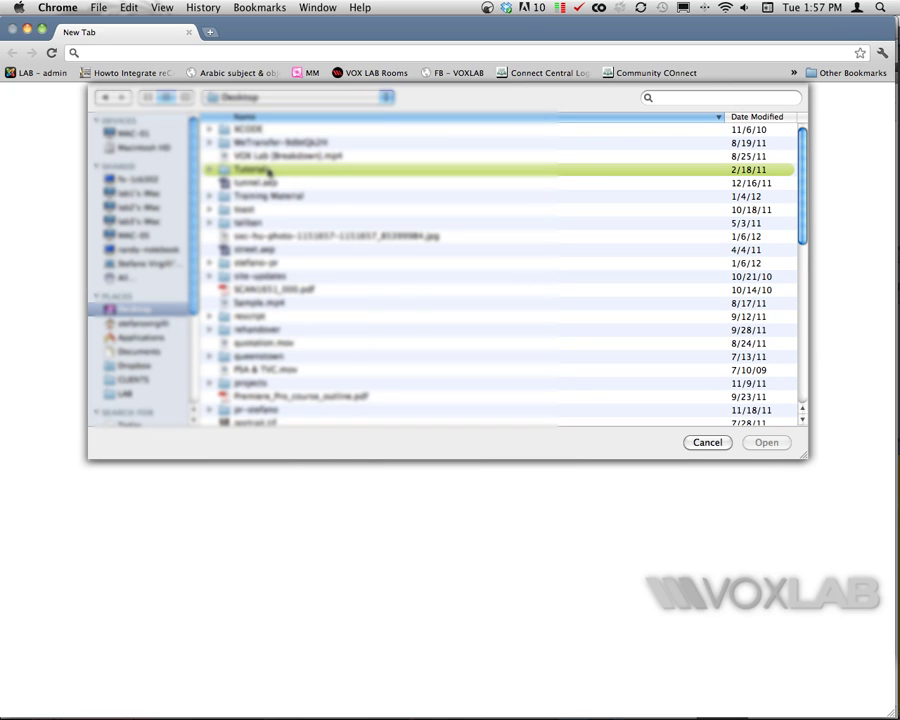
pyautogui.scroll(-15, 262, 230)
pyautogui.click(310, 258)
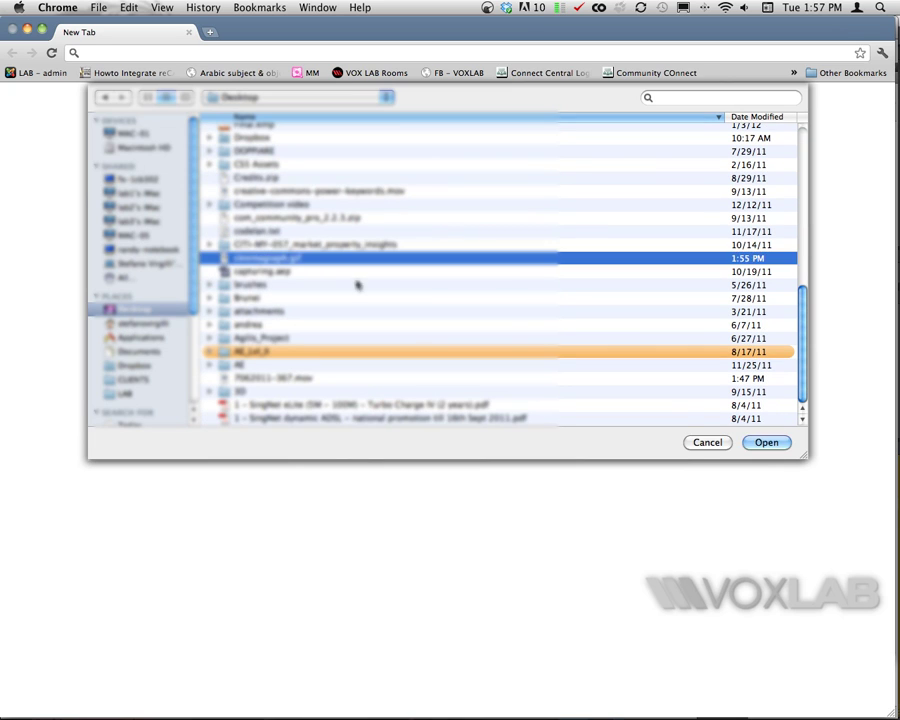
pyautogui.click(766, 443)
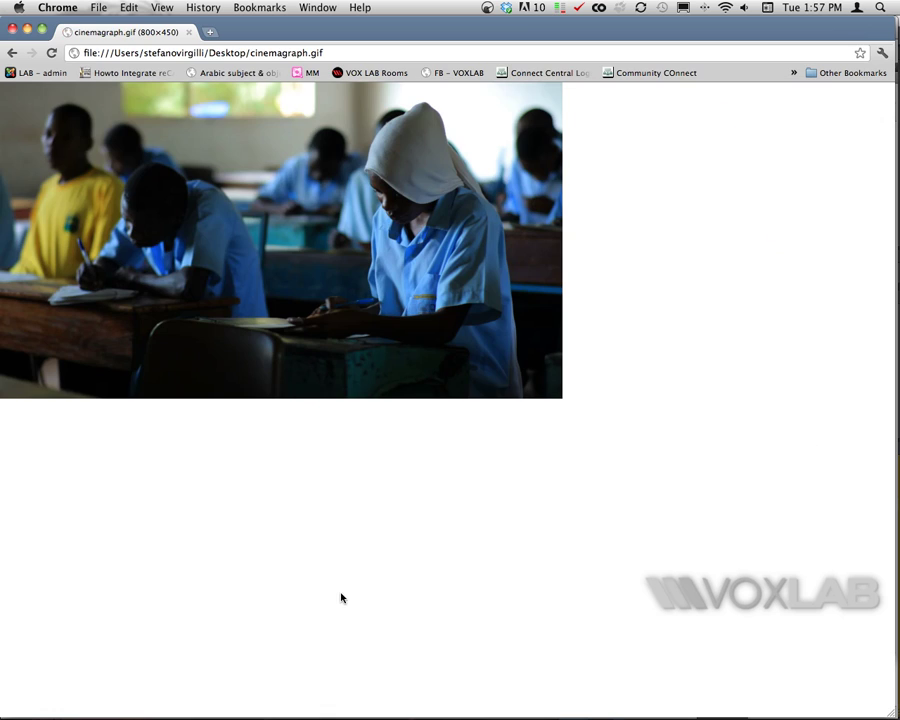